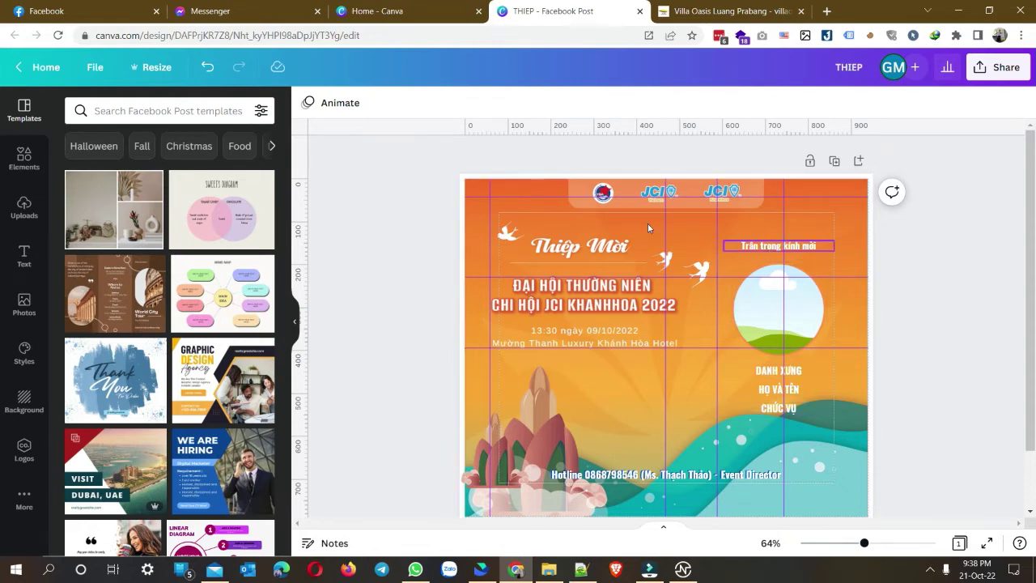
left_click(774, 318)
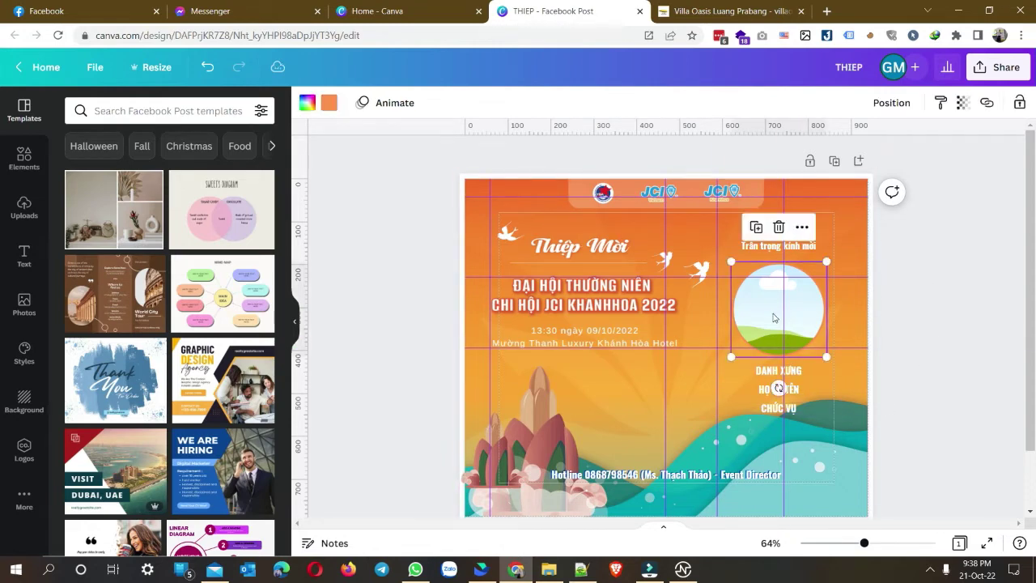
left_click(771, 390)
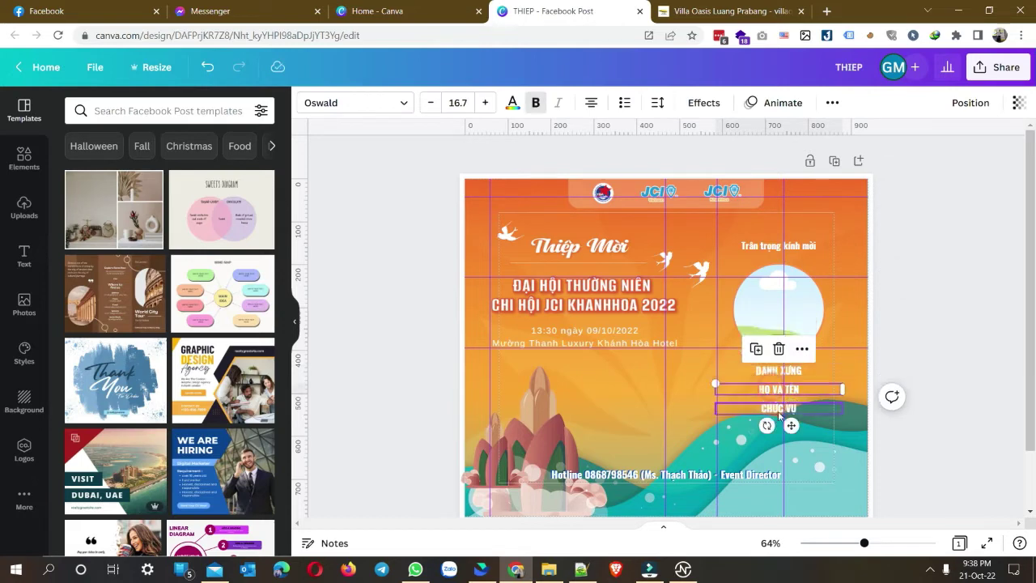
left_click(915, 321)
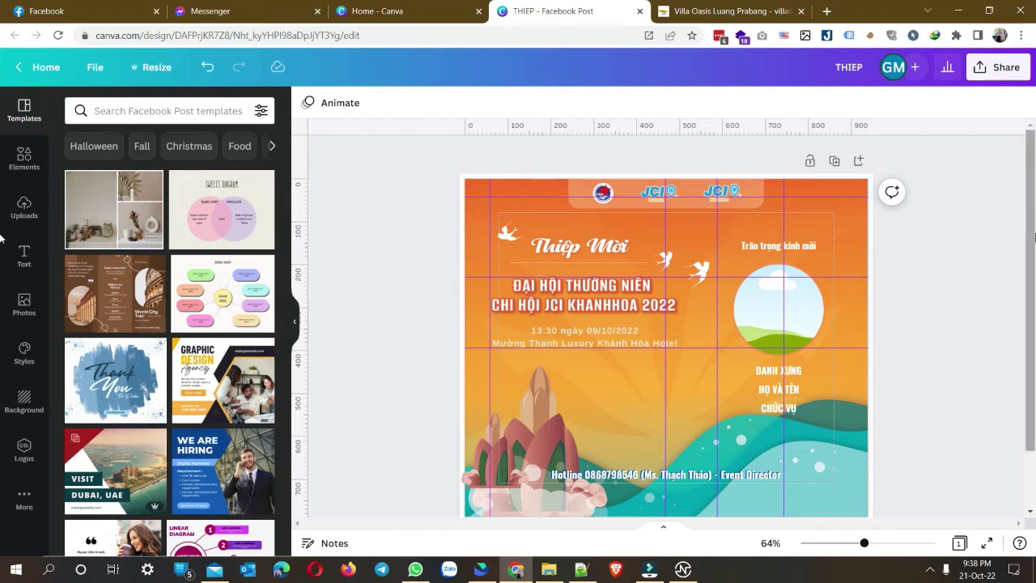
Step: Duplicate the invitation page, look through both pages and delete the copy
left_click(834, 159)
scroll(810, 421, "down", 3)
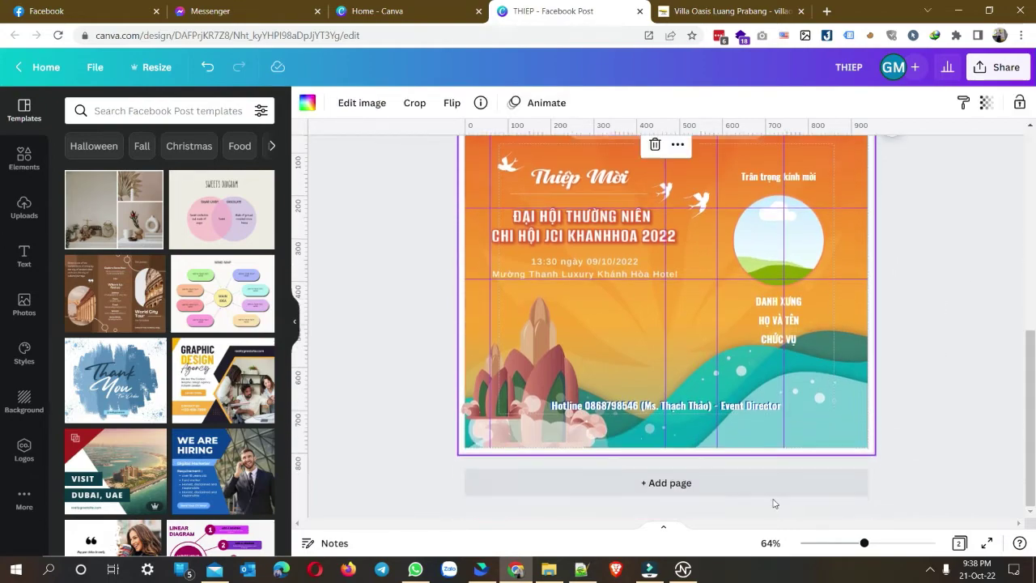
scroll(774, 498, "up", 3)
scroll(776, 470, "down", 3)
scroll(777, 447, "up", 4)
scroll(778, 449, "up", 4)
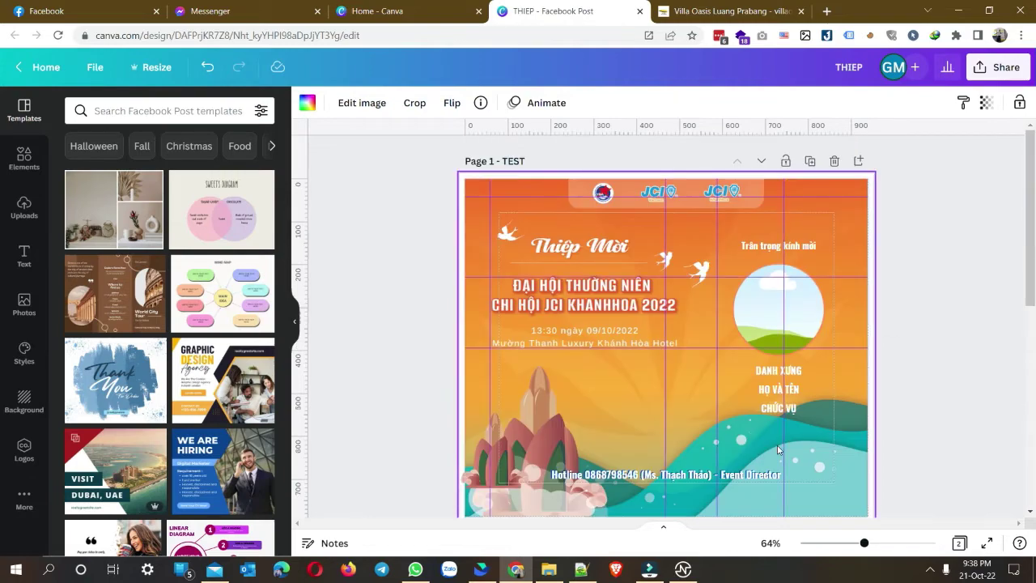
scroll(780, 449, "down", 5)
scroll(800, 486, "up", 5)
scroll(800, 474, "down", 4)
left_click(834, 226)
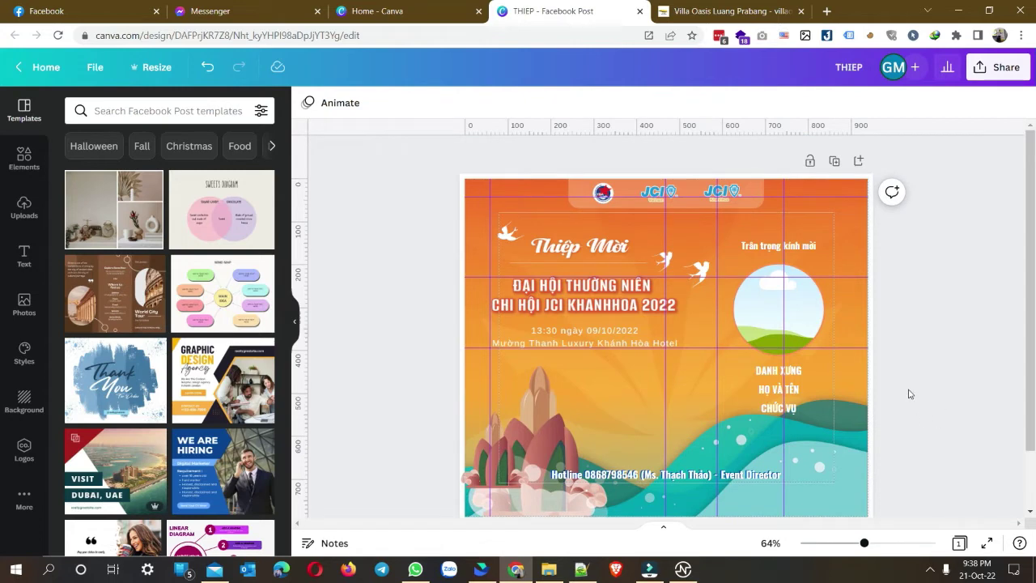
Step: Open Bulk create and choose to enter its data manually
scroll(1011, 312, "down", 2)
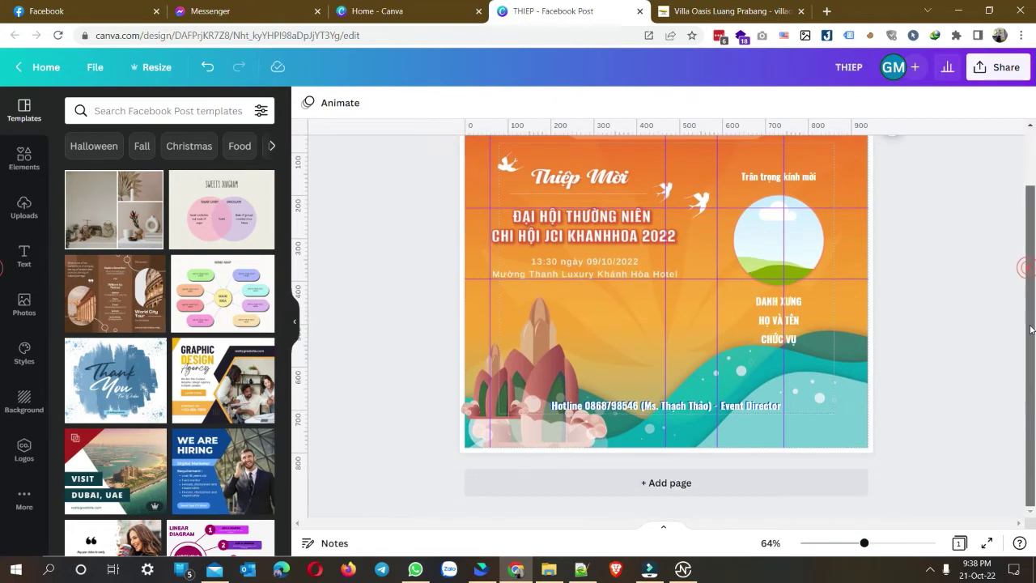
left_click(24, 497)
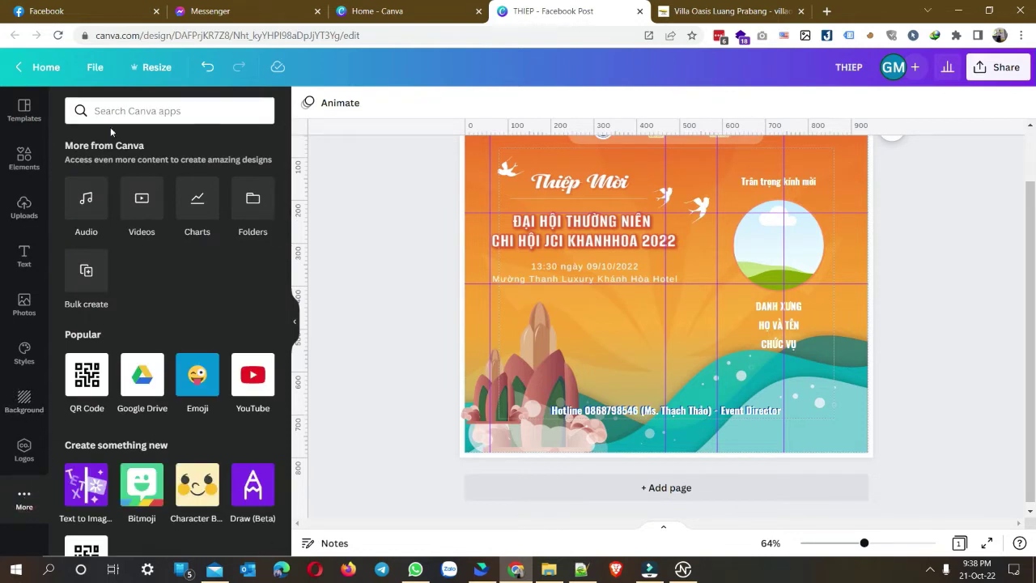
left_click(96, 285)
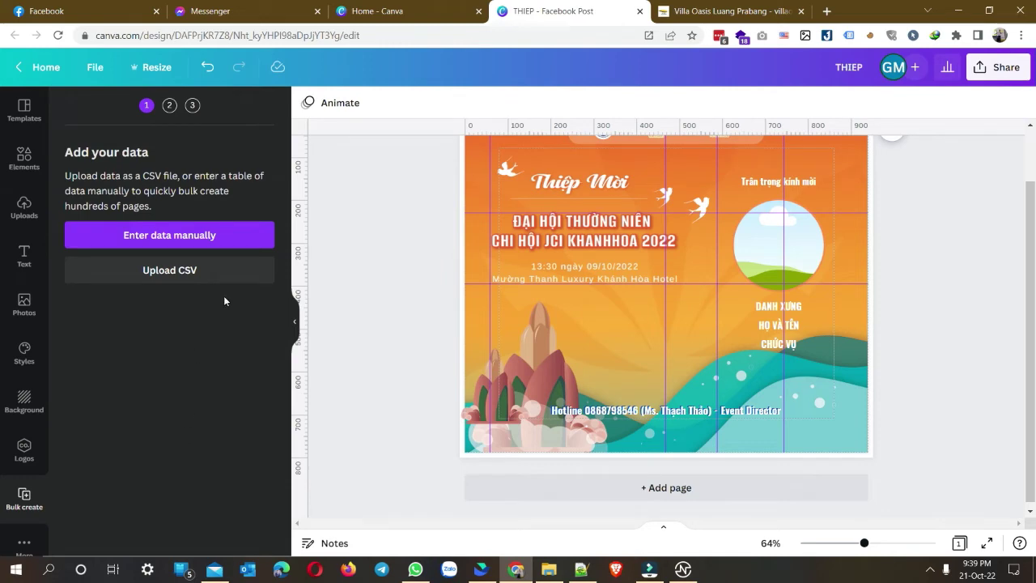
left_click(137, 235)
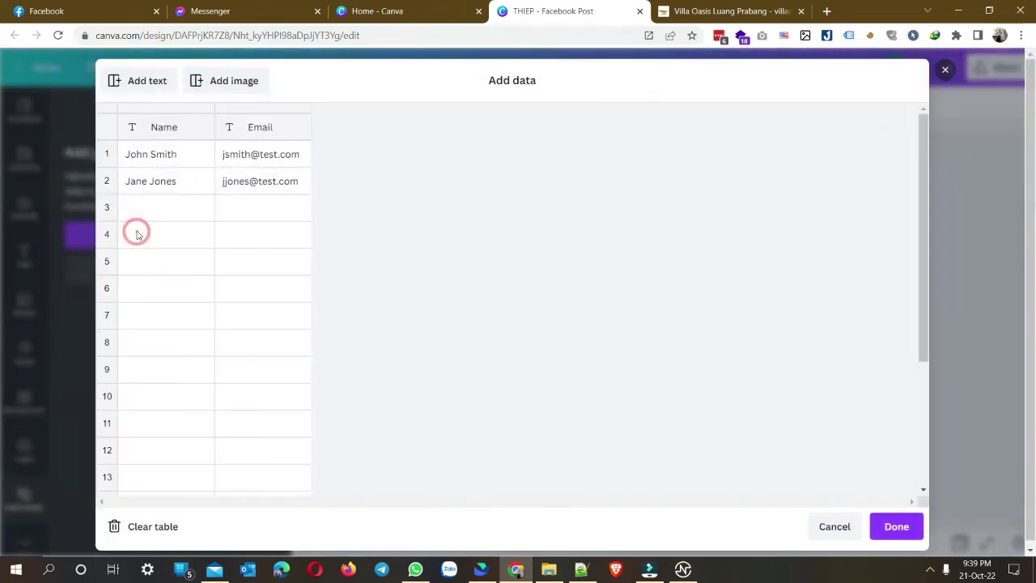
Step: Rename the data table's two existing text columns DANH XUNG and HO VA TEN
left_click(152, 163)
left_click(156, 127)
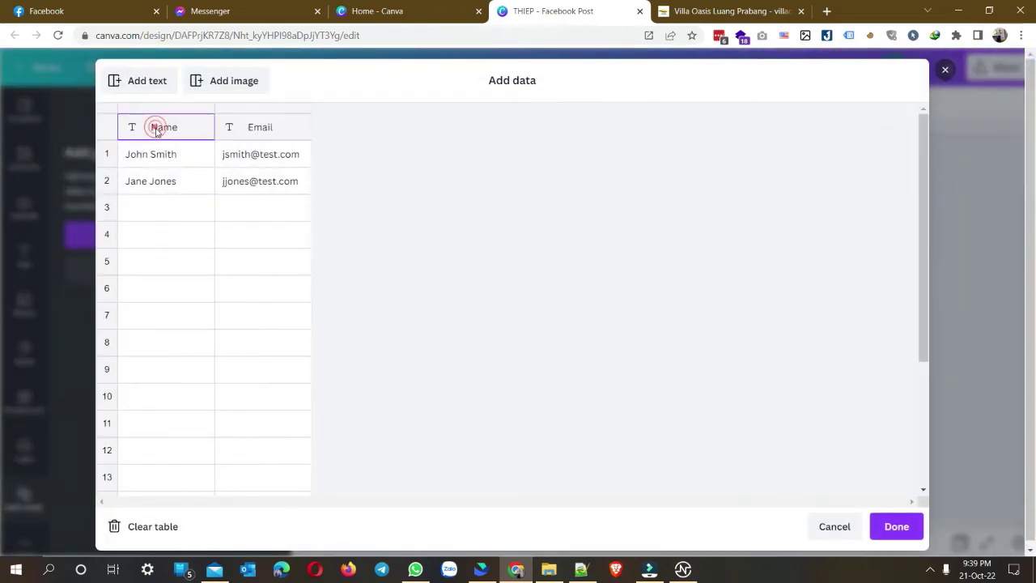
left_click(250, 127)
left_click(160, 130)
double_click(160, 134)
type("d")
type("ANH XUNG")
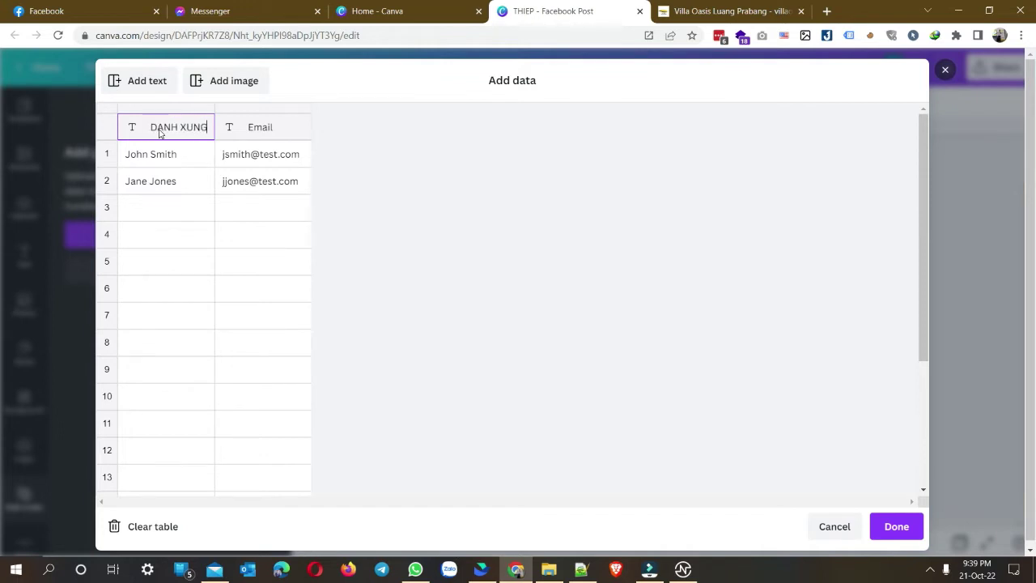
key("Tab")
type("C")
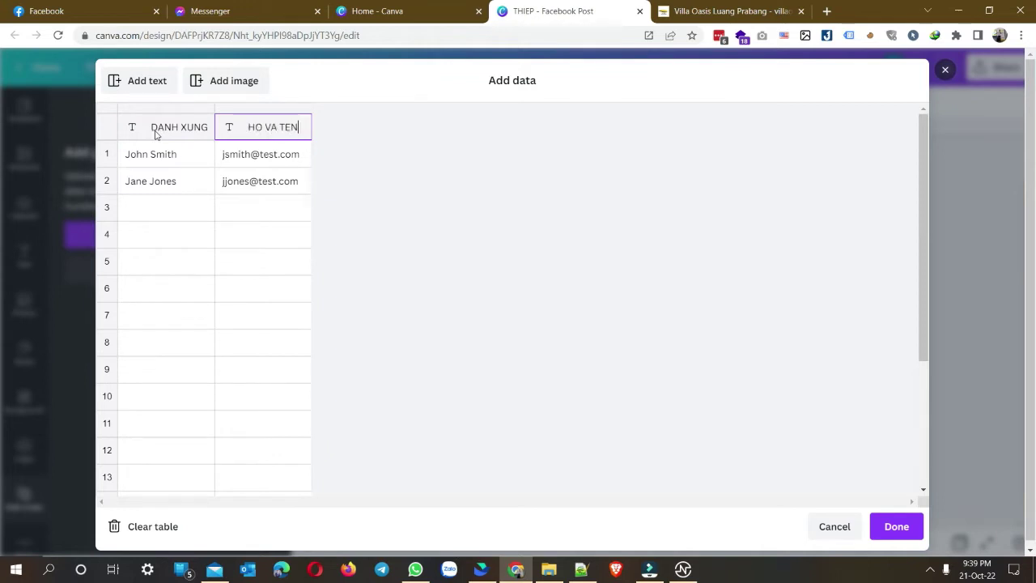
Step: Add a text column named CHUC VU and an image column named ANH to the data table
left_click(141, 80)
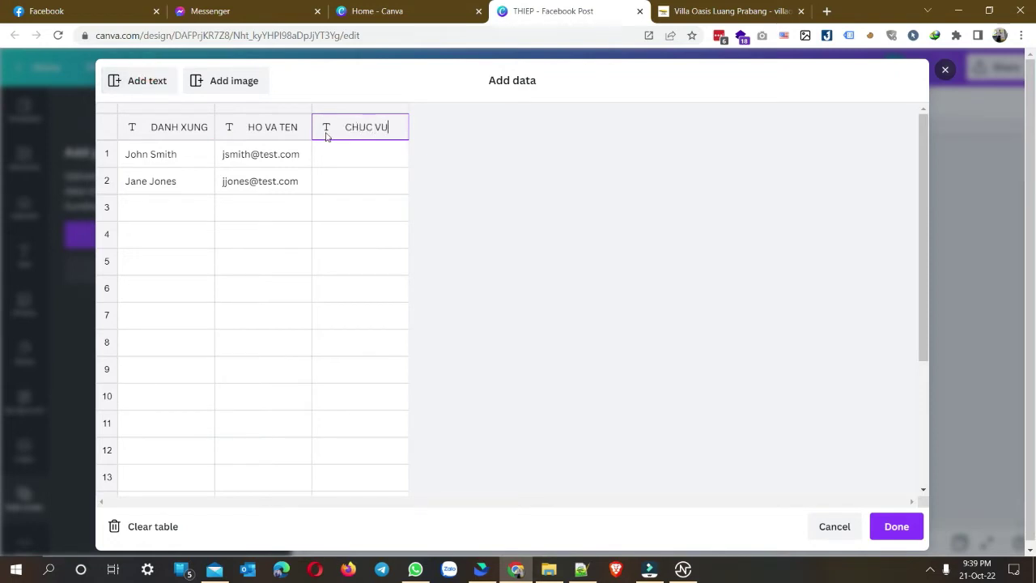
left_click(240, 84)
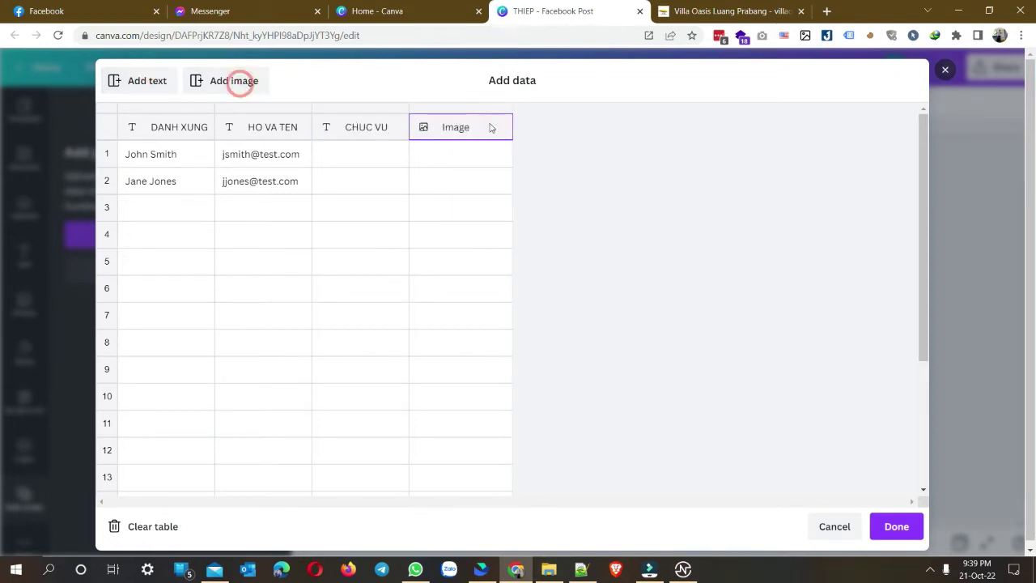
double_click(472, 128)
type("ANH")
left_click(575, 209)
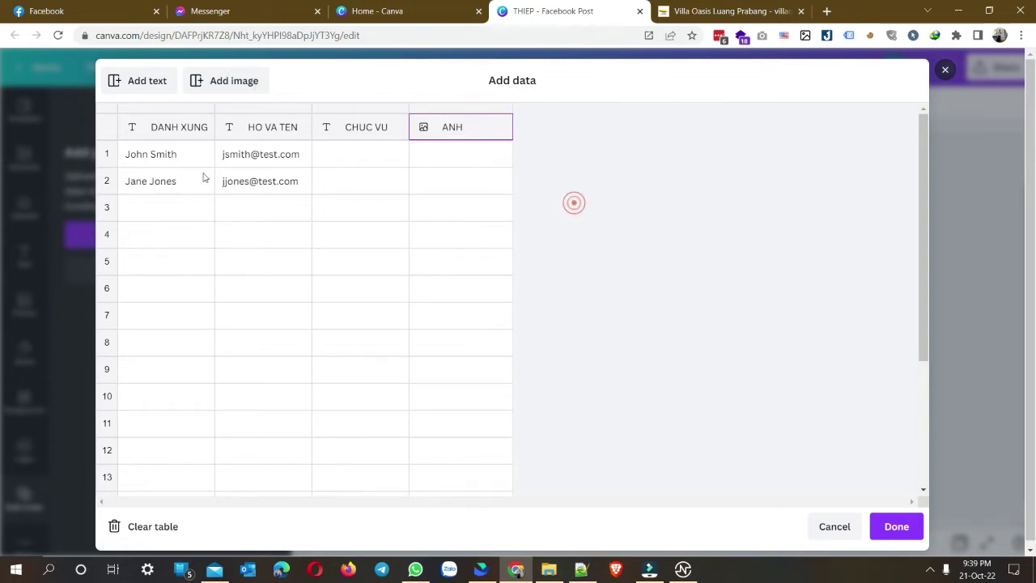
Step: Replace row 1's sample entries with the title Chị and the guest's name, and clear the row's text cells
left_click(152, 157)
left_click(153, 157)
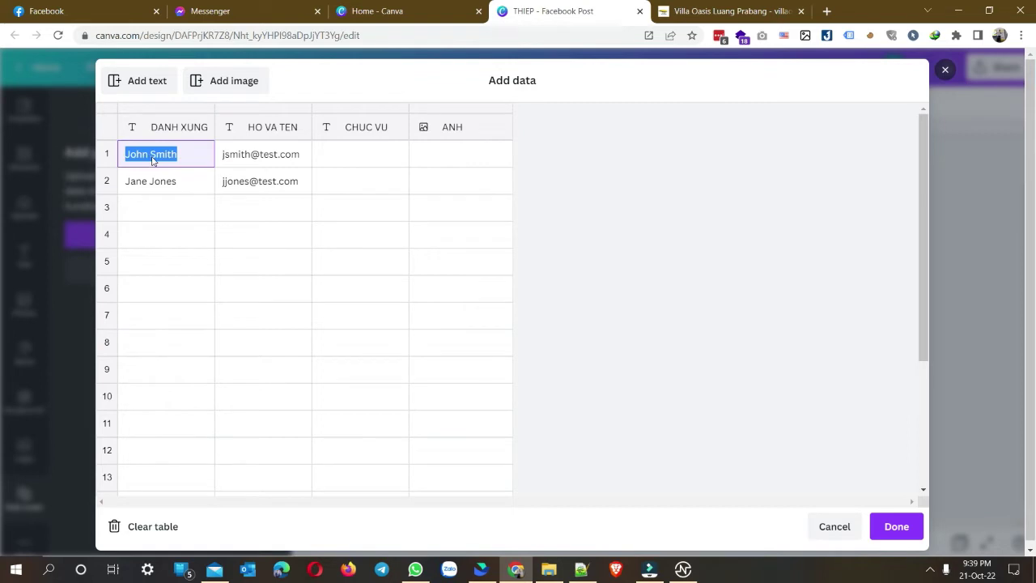
type("C")
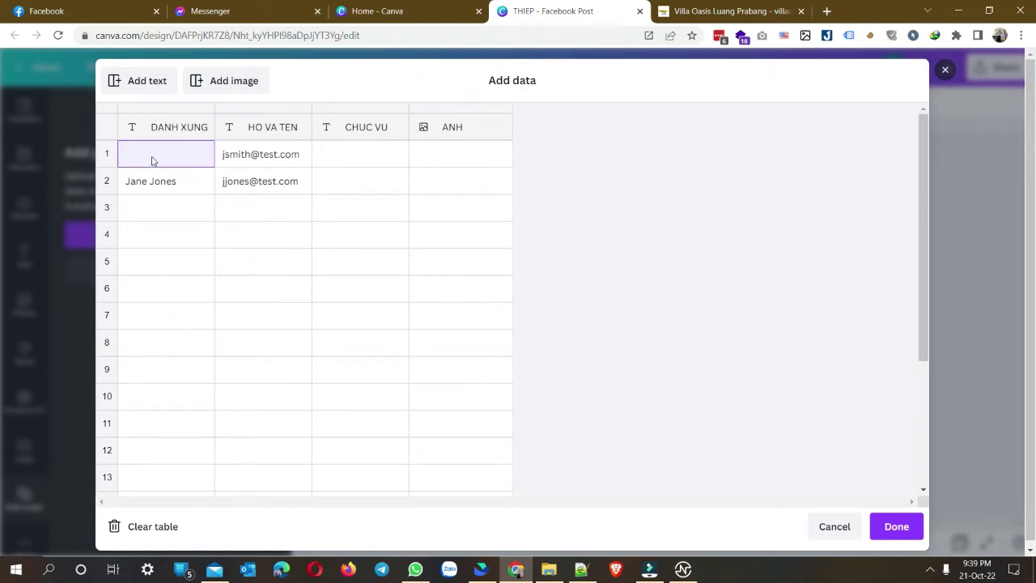
type("hij")
key("Tab")
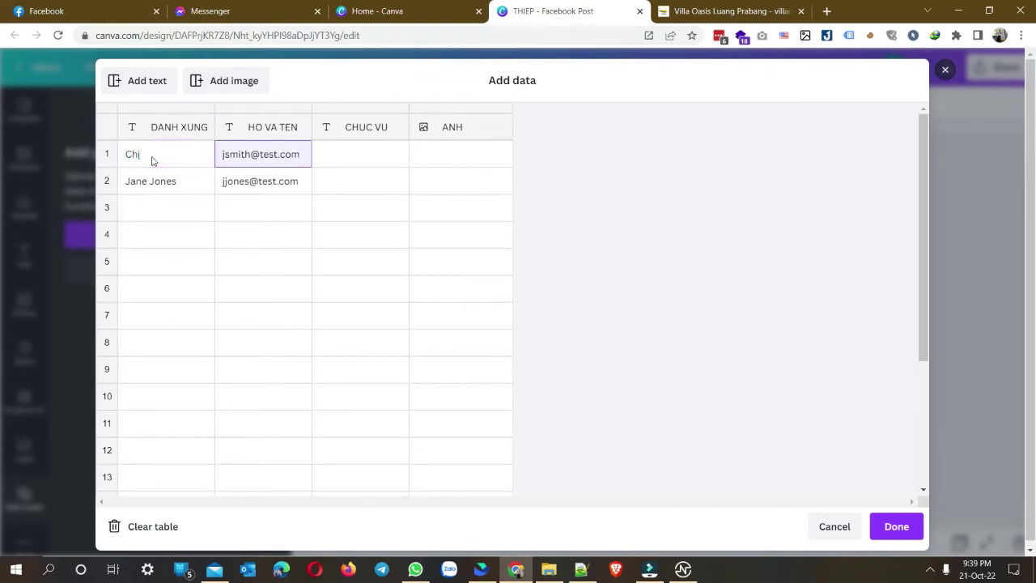
type("Mộc Chi")
key("Tab")
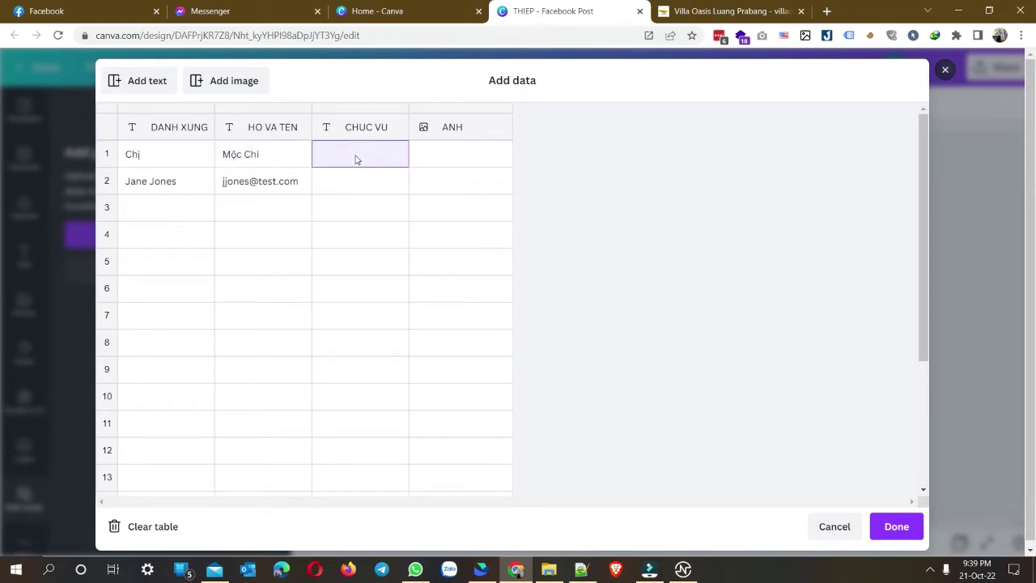
left_click(354, 157)
key("shift+Left")
key("shift+Left")
key("Delete")
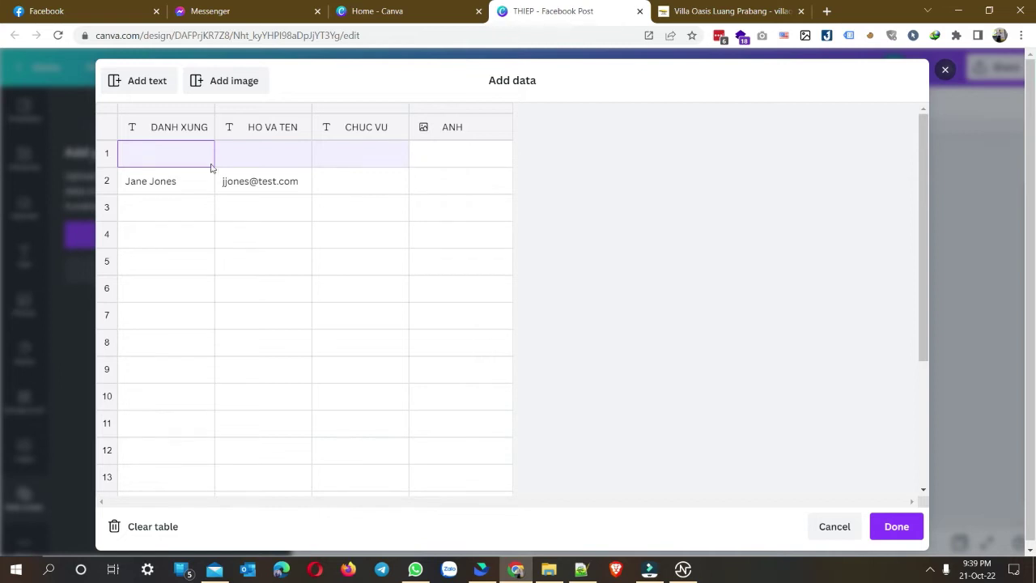
Step: Fill row 1 with the title Chị, the guest's name, the position Chủ tịch and the portrait of the woman in white
left_click(164, 168)
left_click(163, 167)
type("Ch")
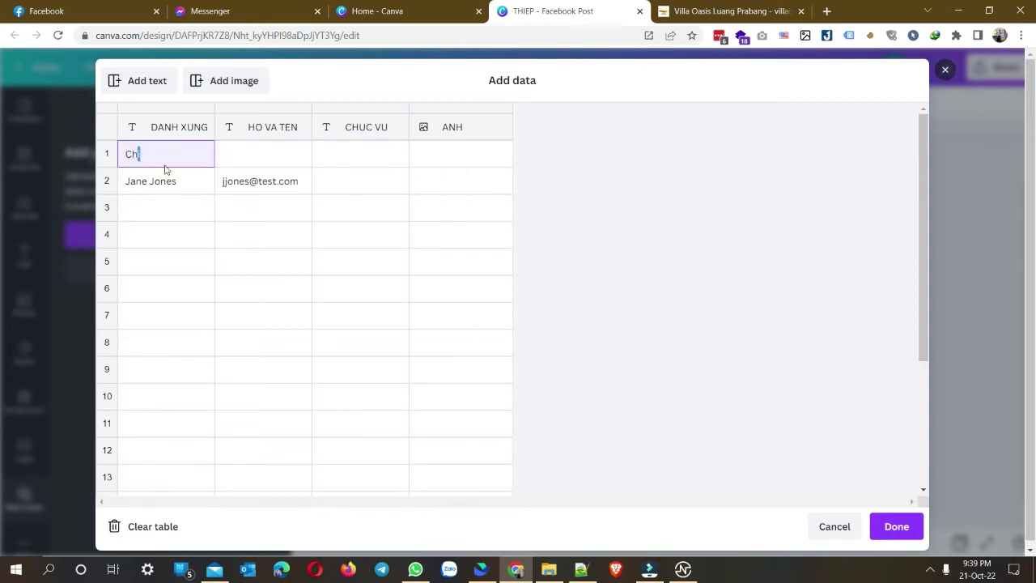
type("ị")
key("Tab")
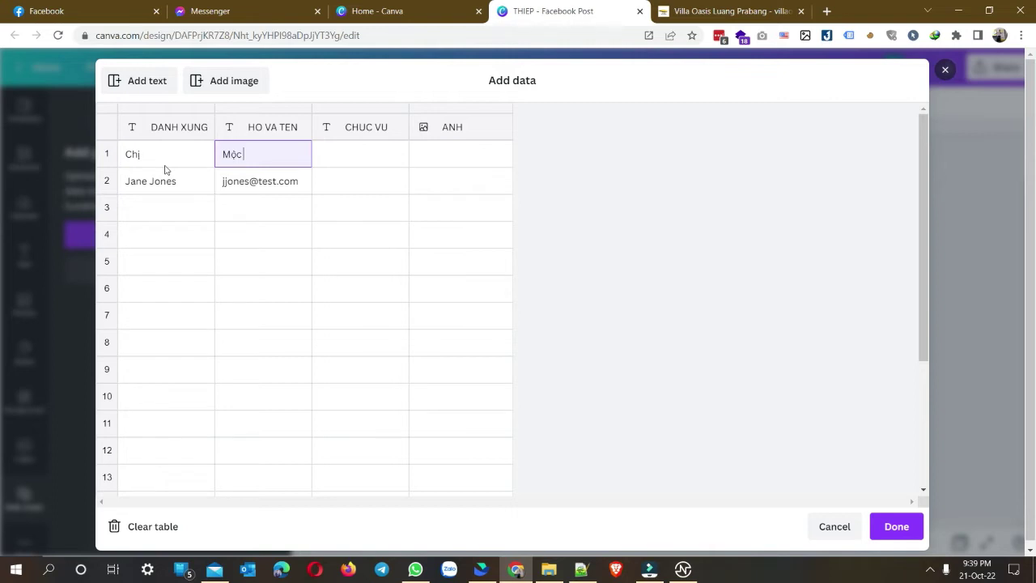
key("Tab")
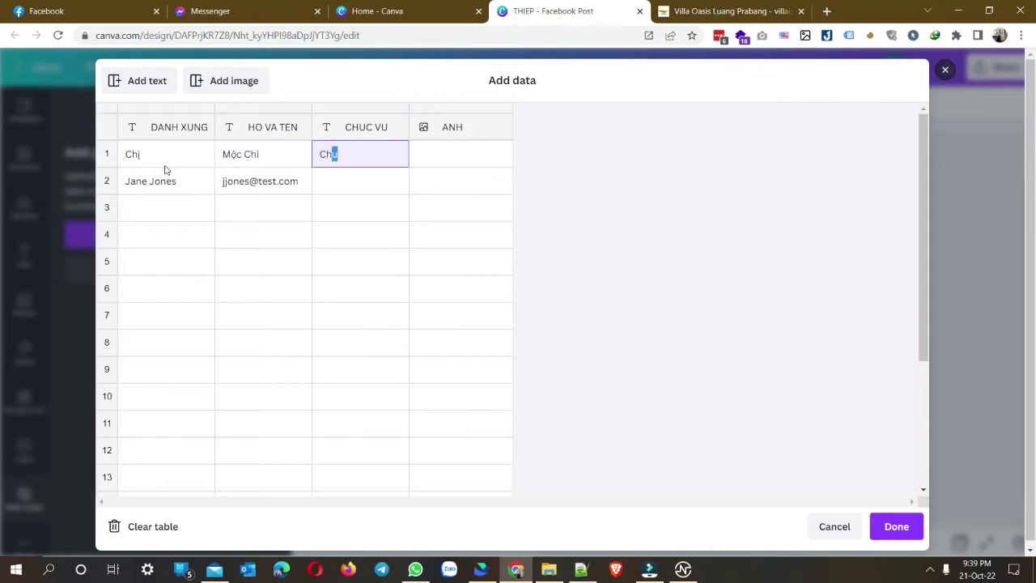
type("Chủ tịch")
left_click(471, 159)
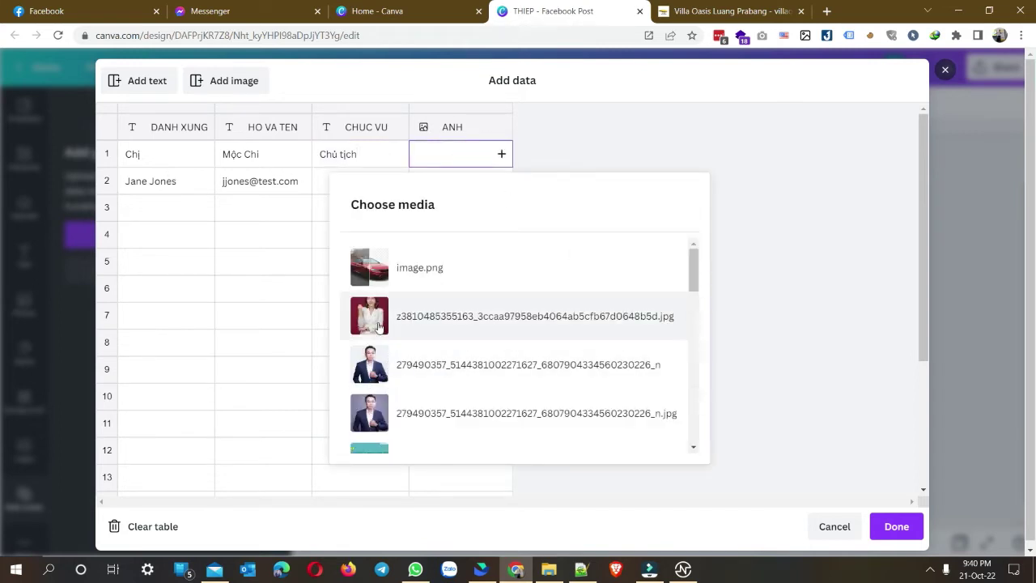
left_click(379, 324)
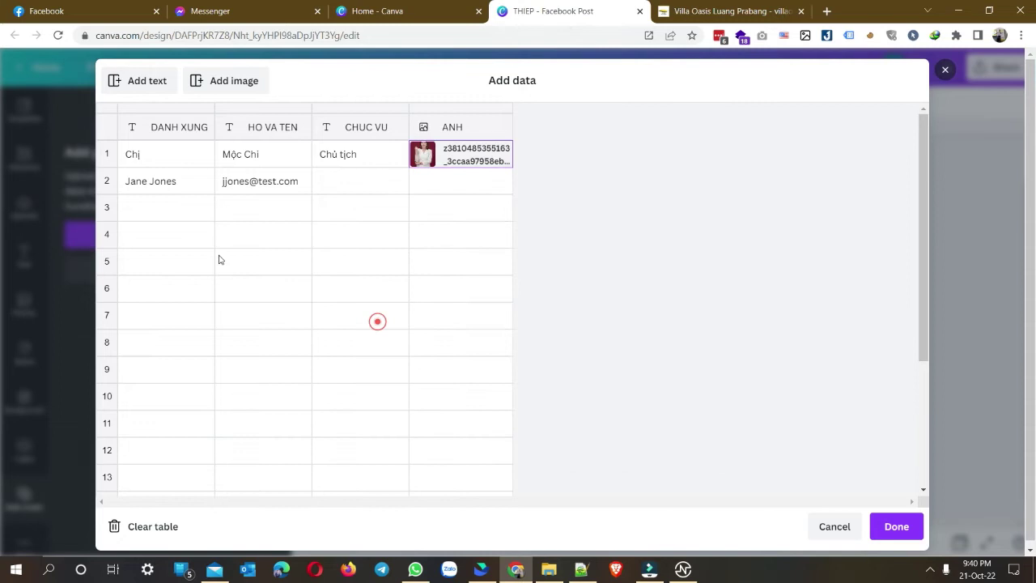
Step: Fill row 2's text cells with the title Anh, the second guest's name and the position Giám đốc
left_click(162, 185)
left_click(163, 185)
type("Anh")
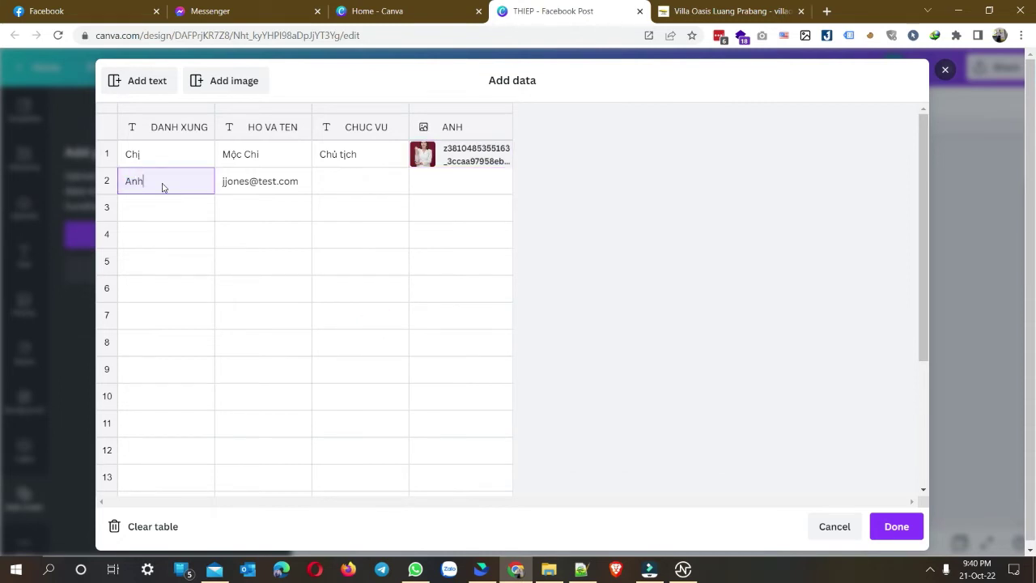
key("Tab")
type("B")
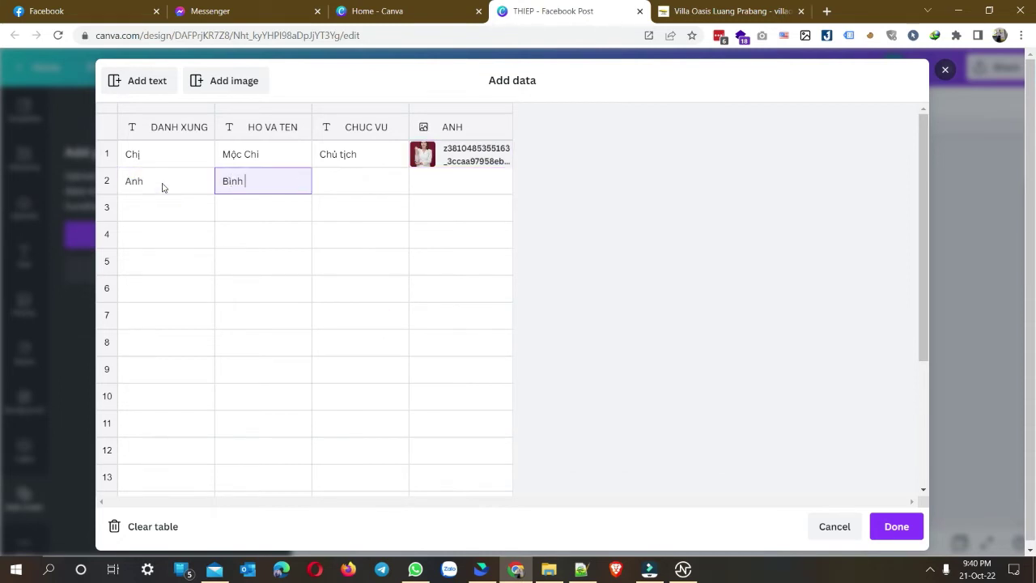
type("ình Minh")
key("Tab")
type("G")
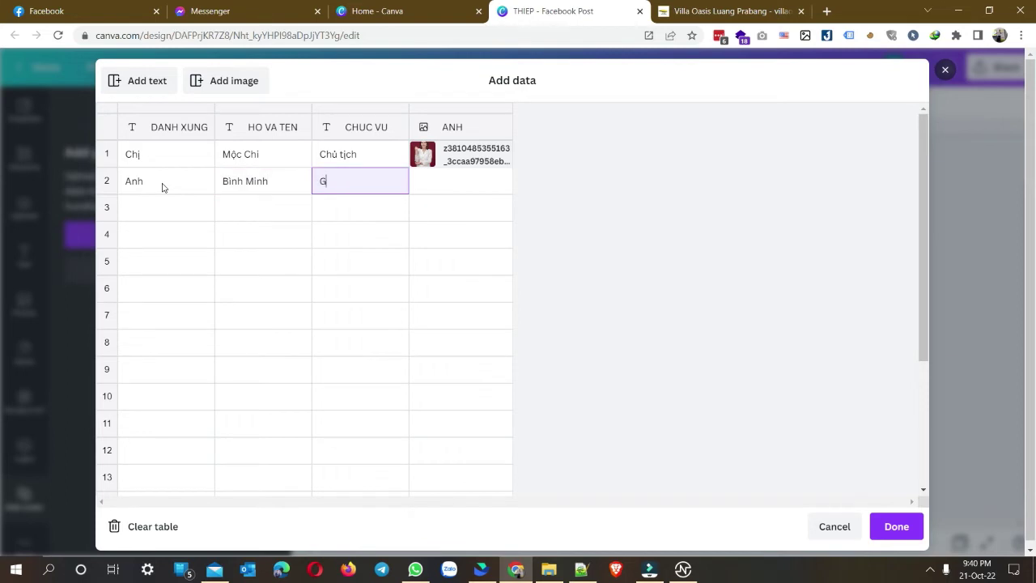
type("iam dodosc")
key("Tab")
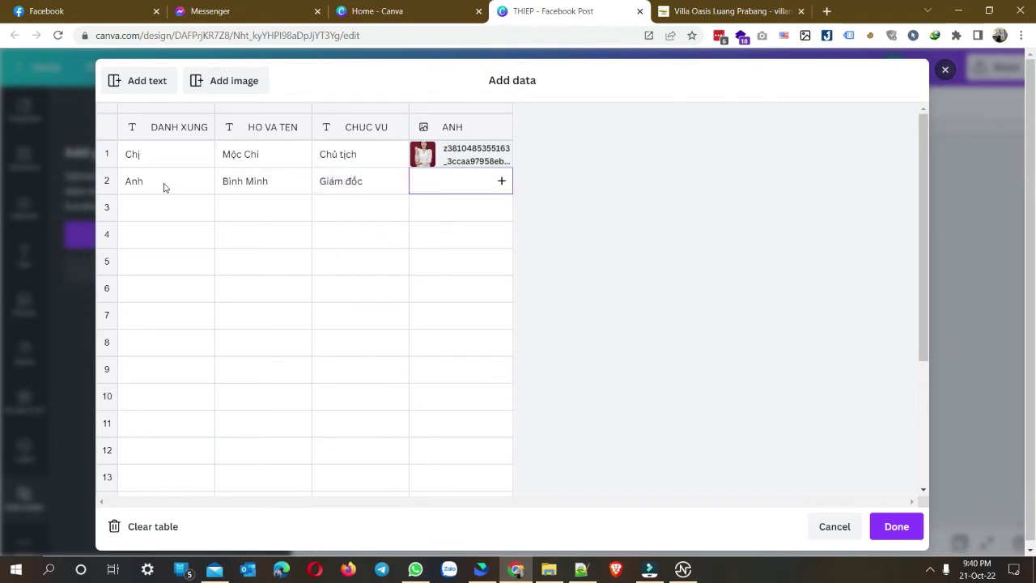
Step: Assign the portrait of the man in the dark suit to row 2 and finish the data table
left_click(501, 181)
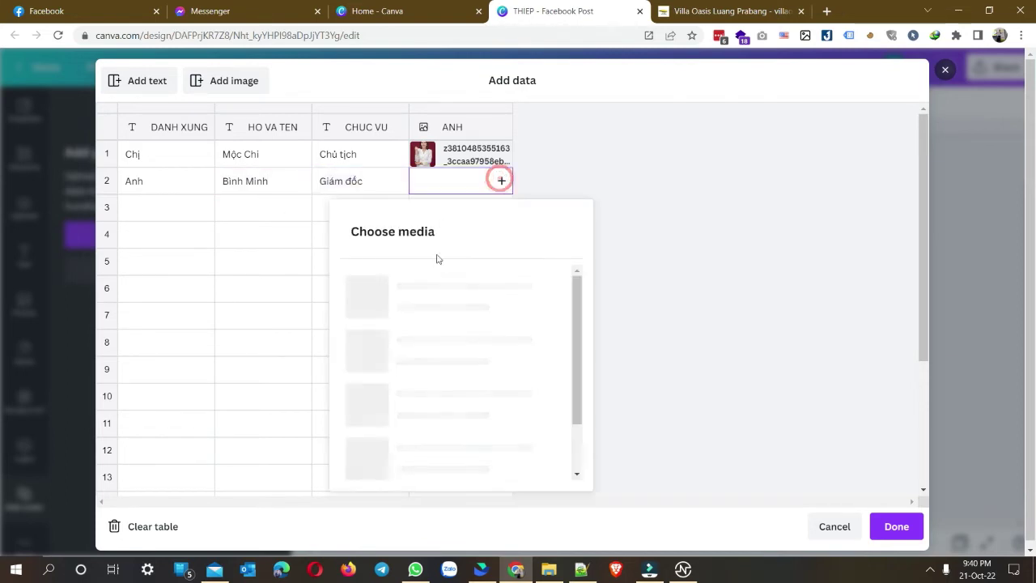
left_click(449, 399)
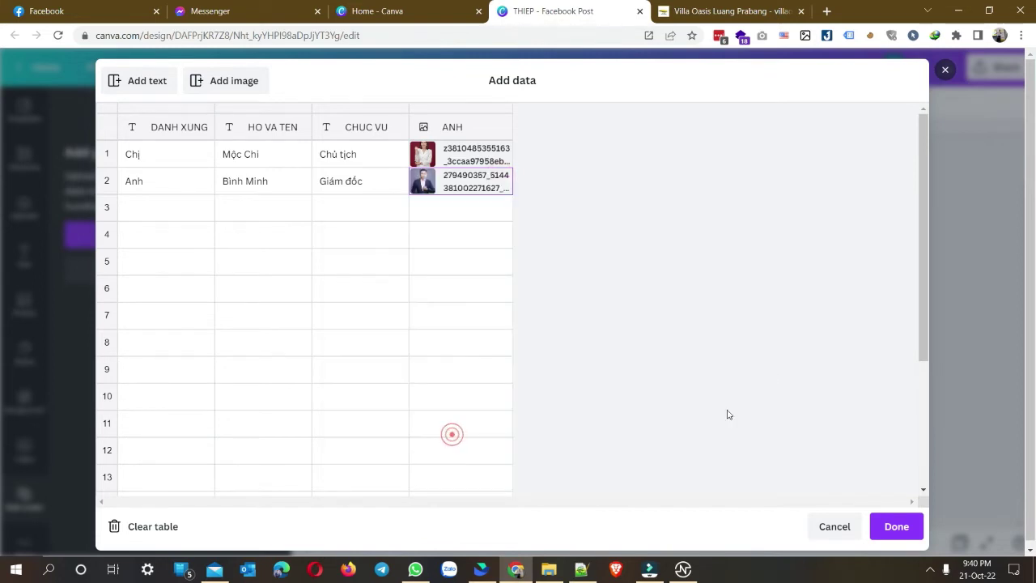
scroll(846, 361, "down", 2)
scroll(828, 386, "up", 2)
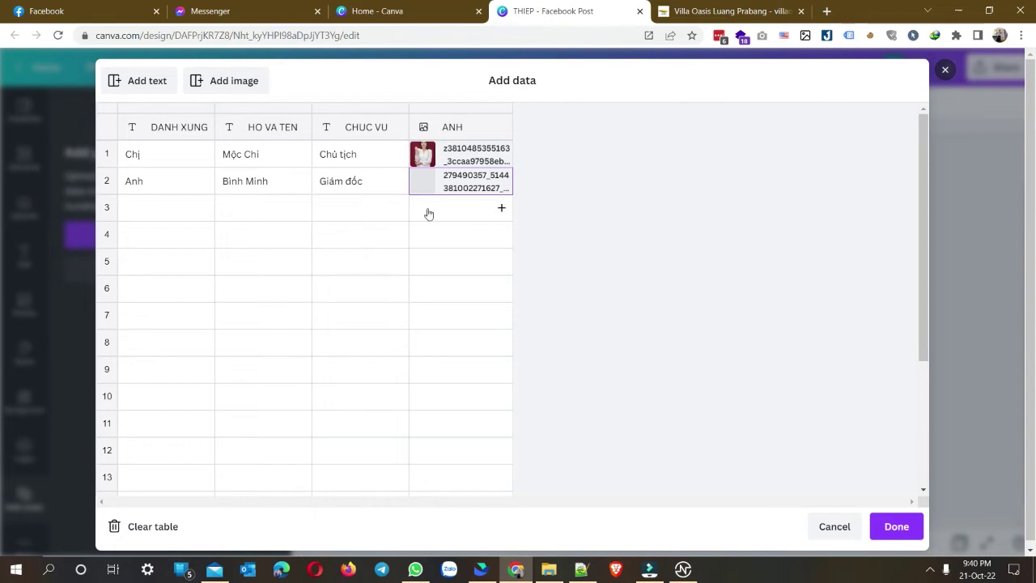
left_click(891, 528)
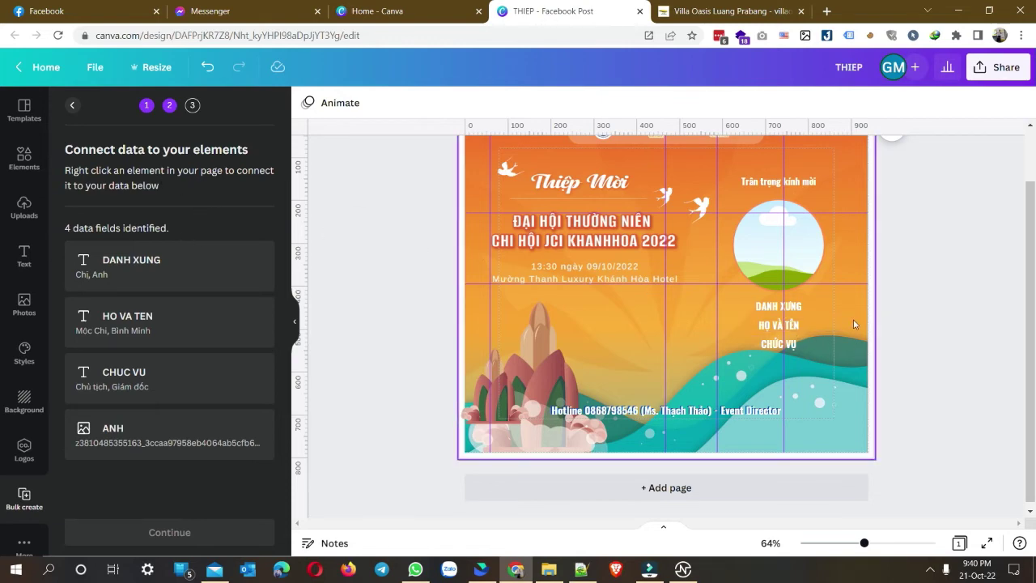
Step: Connect the DANH XUNG placeholder text on the card to the DANH XUNG data field
left_click(763, 335)
right_click(764, 335)
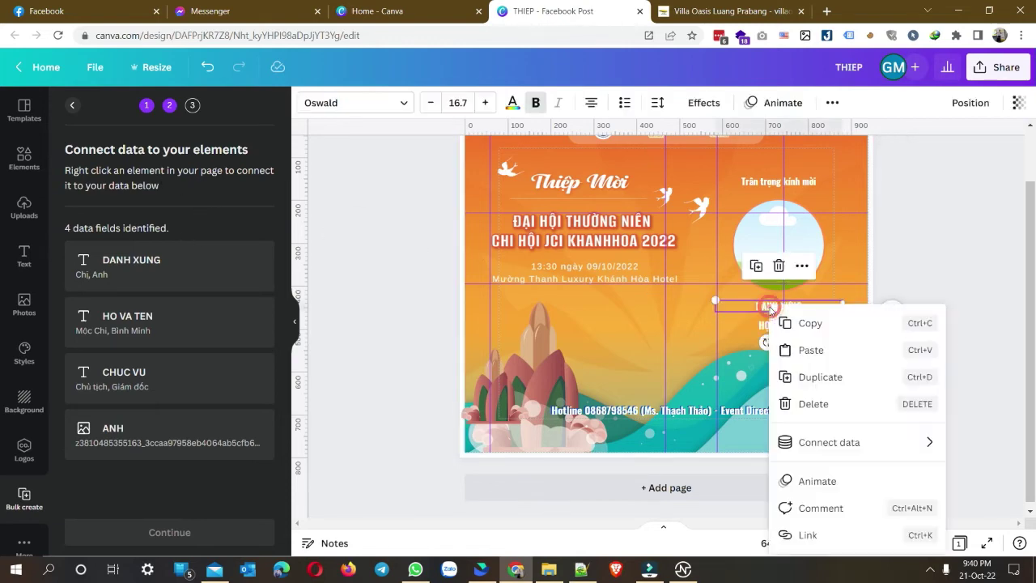
mouse_move(856, 442)
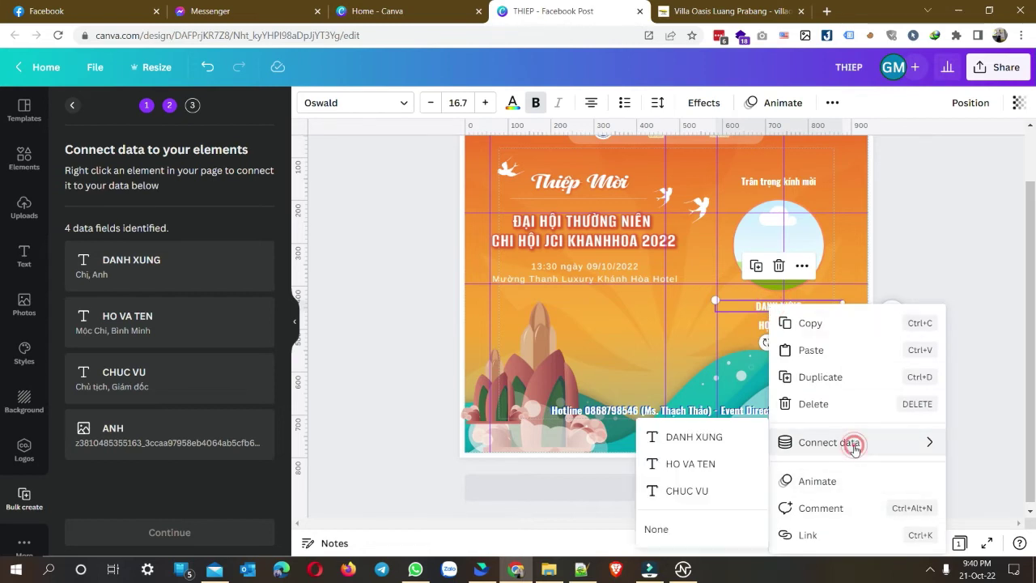
left_click(688, 435)
Step: Connect the HỌ VÀ TÊN placeholder text to the HO VA TEN data field
left_click(776, 327)
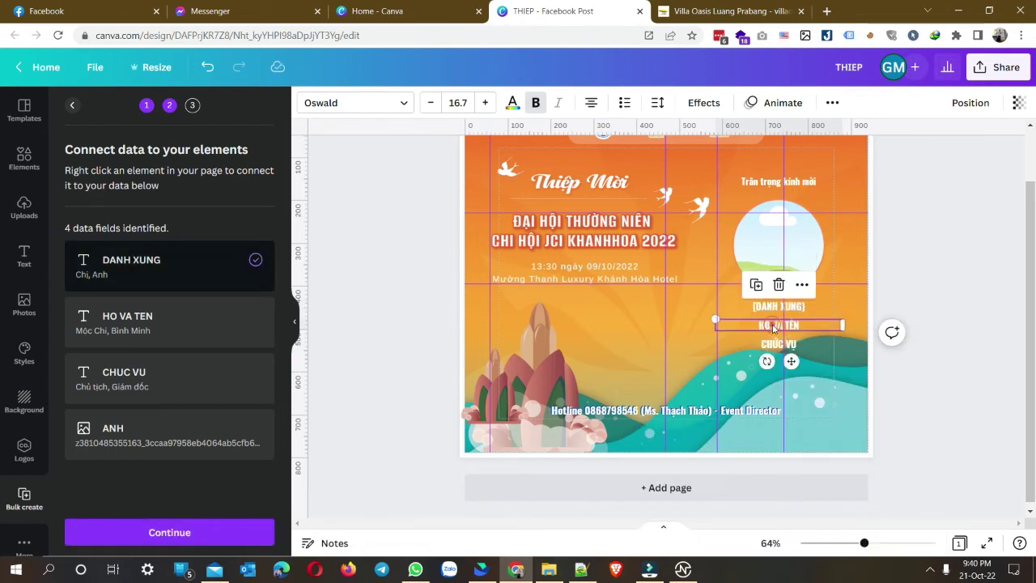
right_click(773, 325)
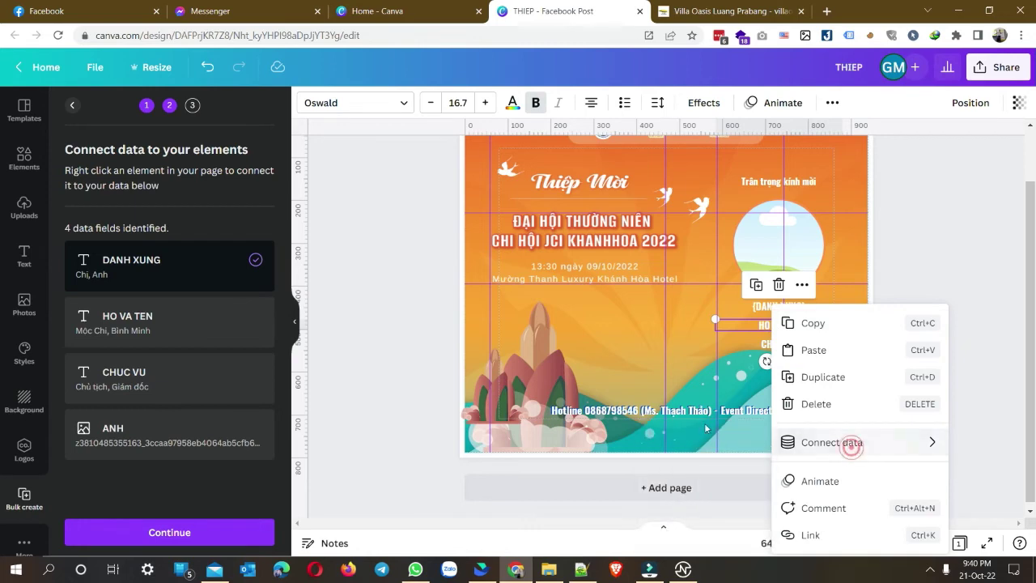
mouse_move(823, 444)
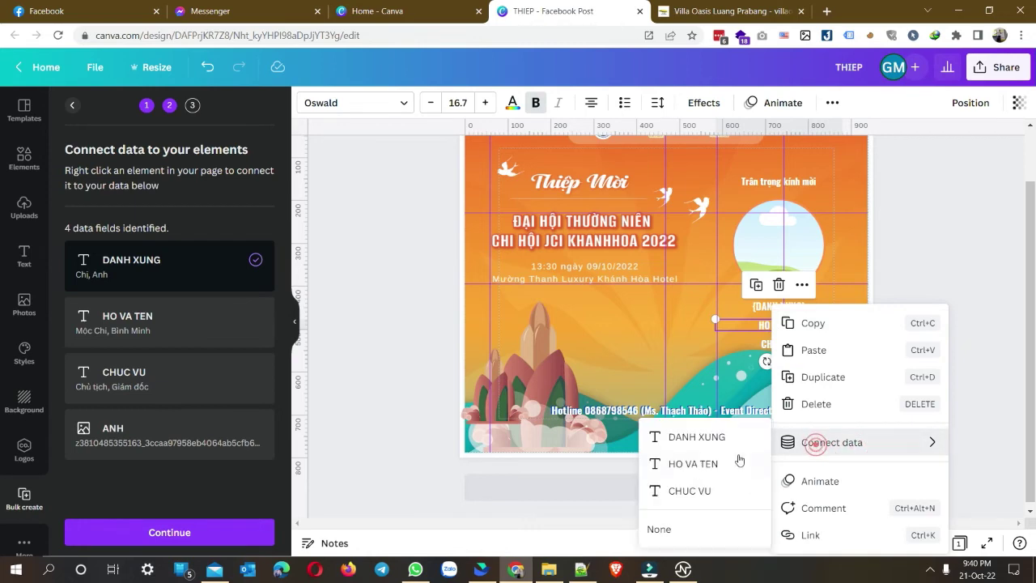
left_click(693, 464)
Step: Connect the CHỨC VỤ placeholder text to the CHUC VU data field
left_click(779, 345)
right_click(779, 345)
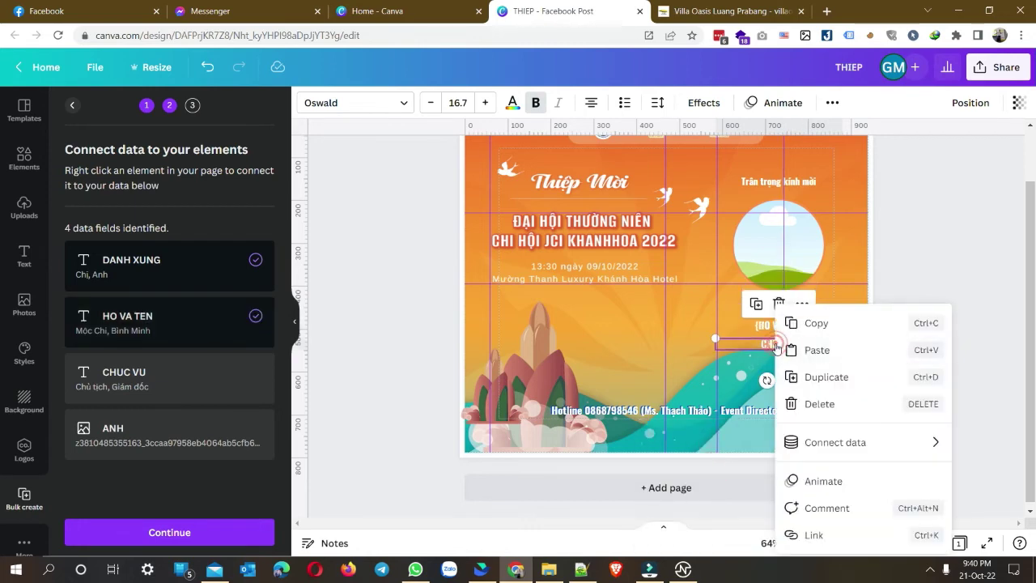
mouse_move(813, 447)
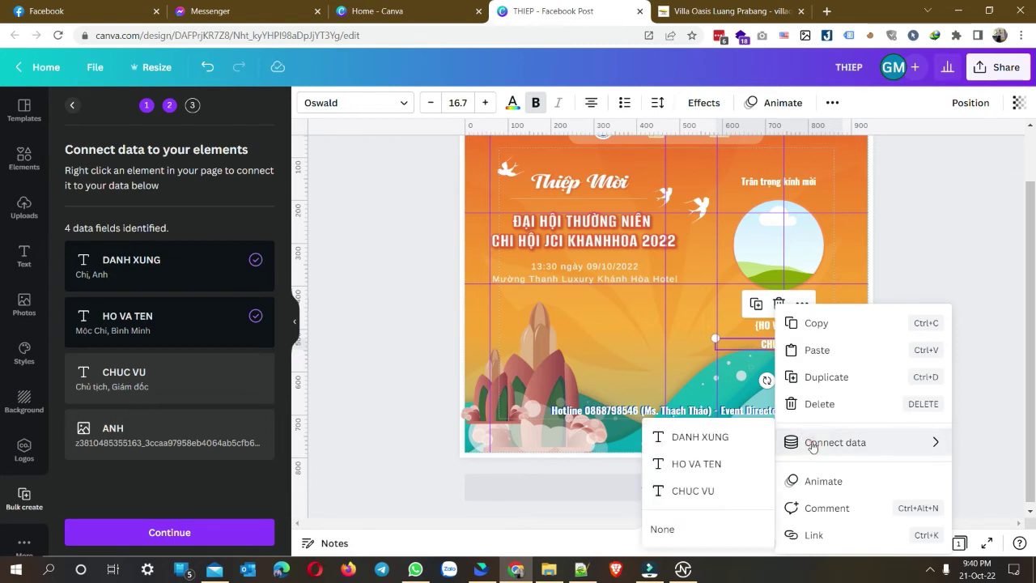
left_click(697, 493)
left_click(907, 372)
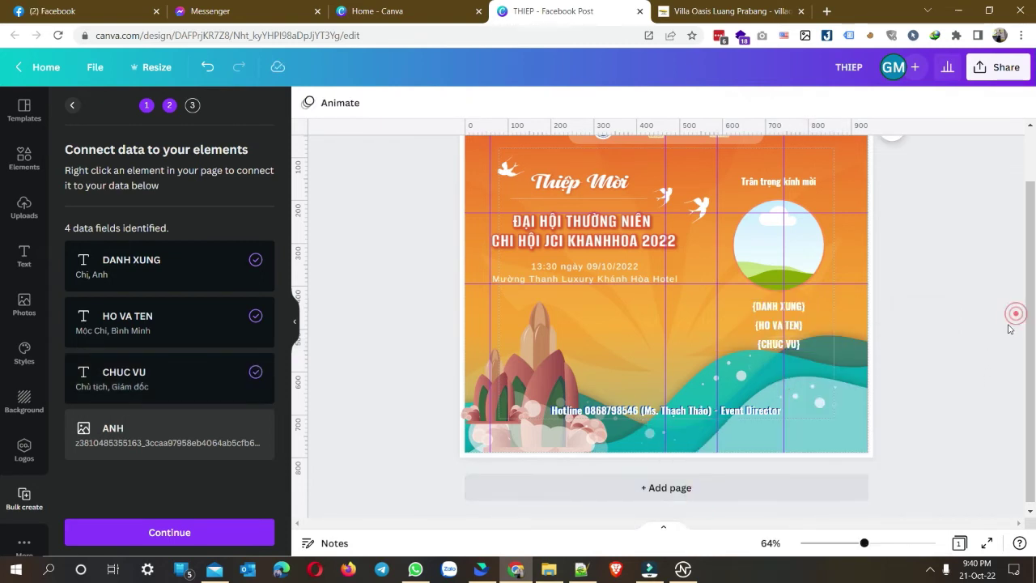
Step: Connect the circular photo frame on the card to the ANH image field
left_click(758, 262)
right_click(758, 261)
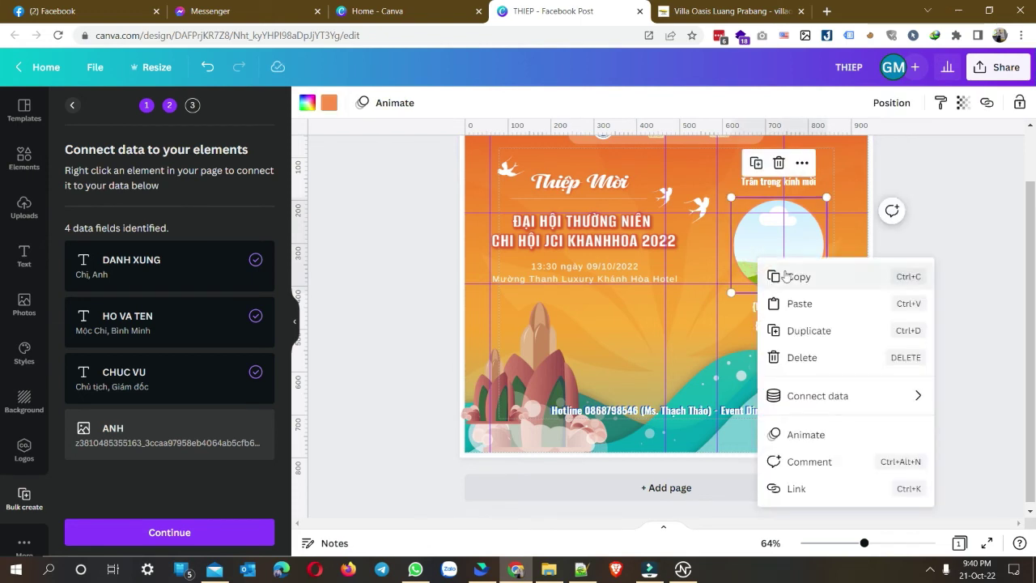
mouse_move(781, 390)
left_click(984, 402)
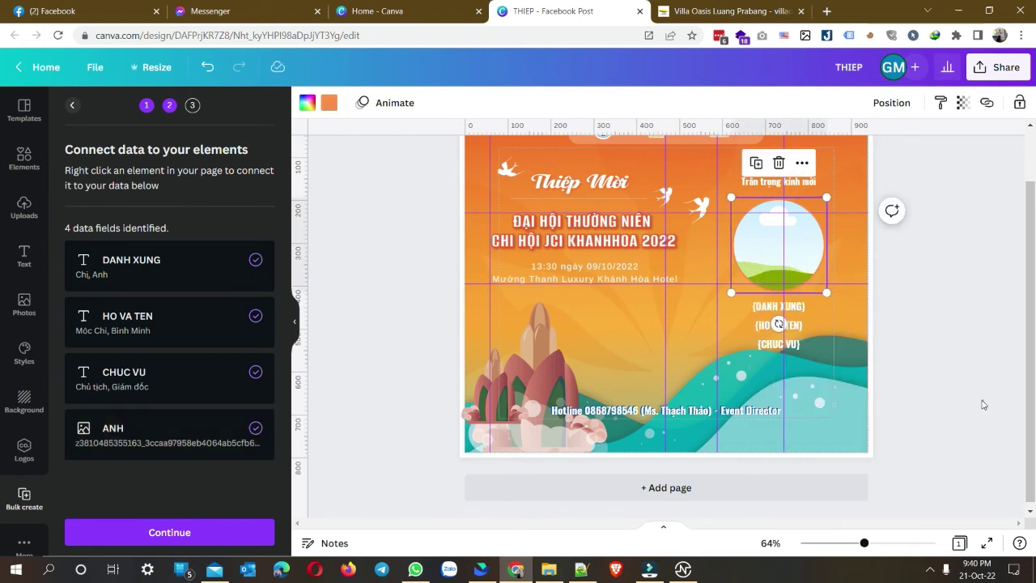
left_click(948, 325)
Step: Generate pages from both guest rows of the data table and look over the resulting invitation cards
left_click(208, 534)
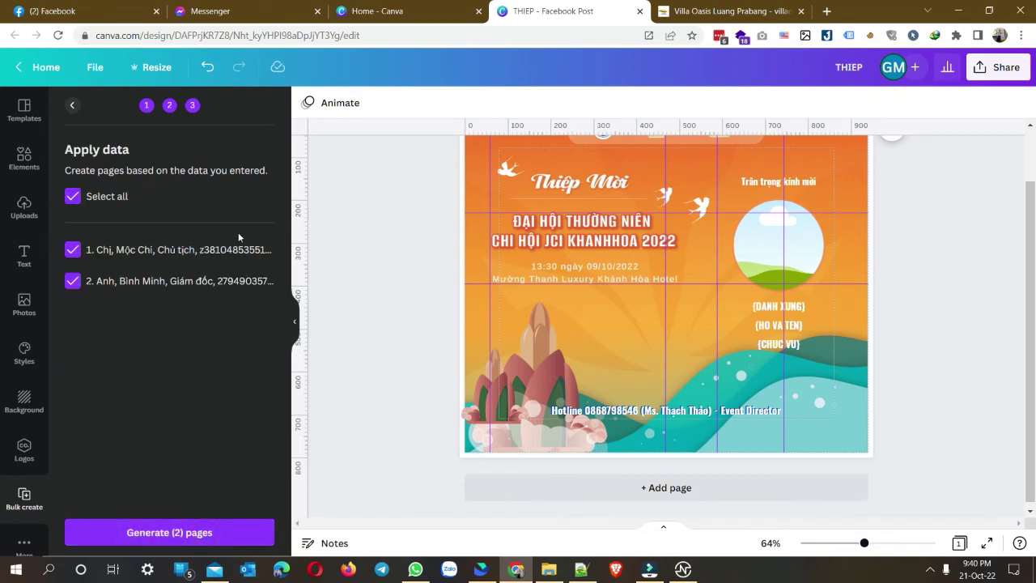
left_click(71, 196)
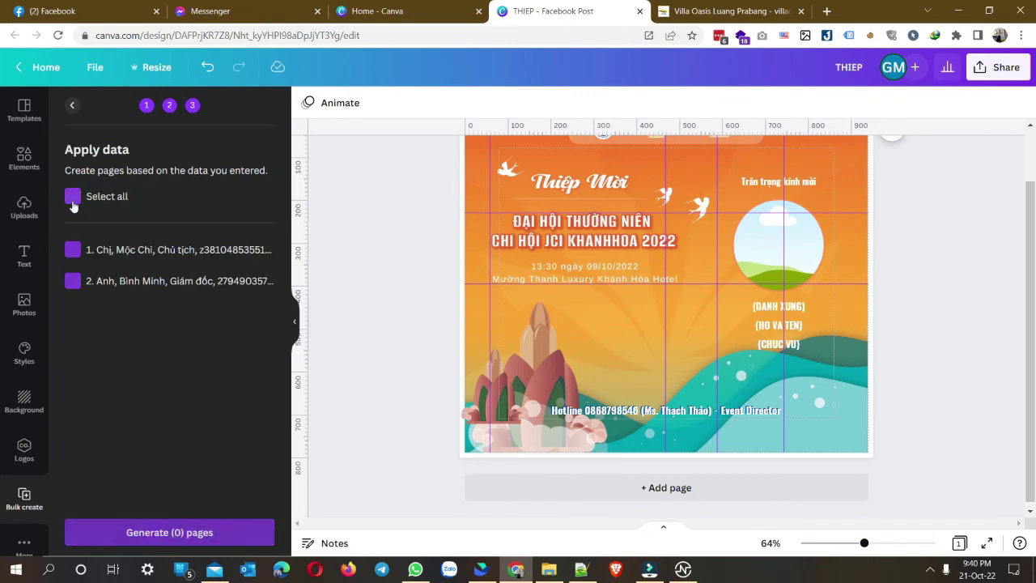
left_click(71, 197)
left_click(178, 533)
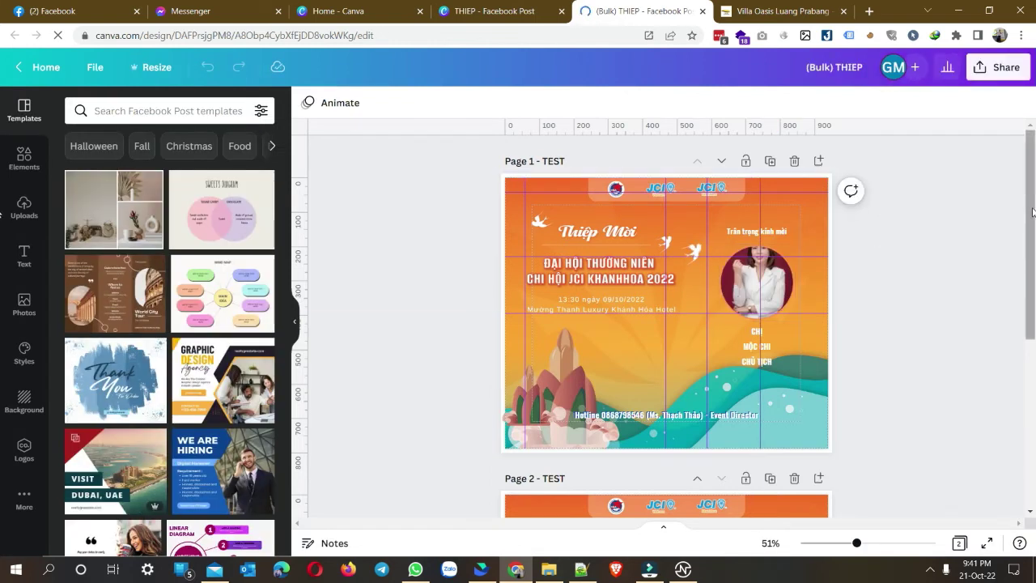
left_click_drag(1031, 198, 1034, 382)
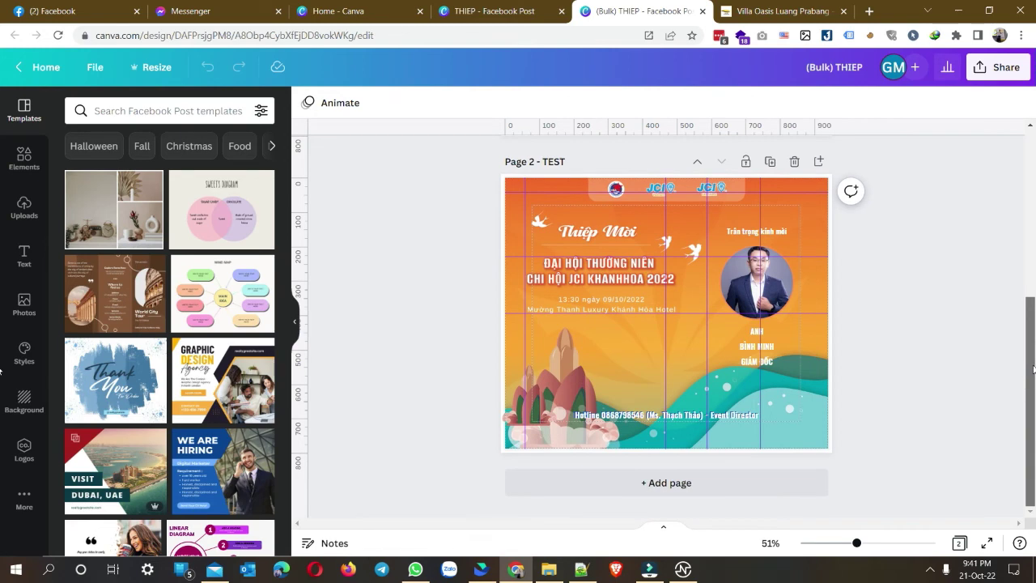
left_click_drag(1034, 367, 1034, 201)
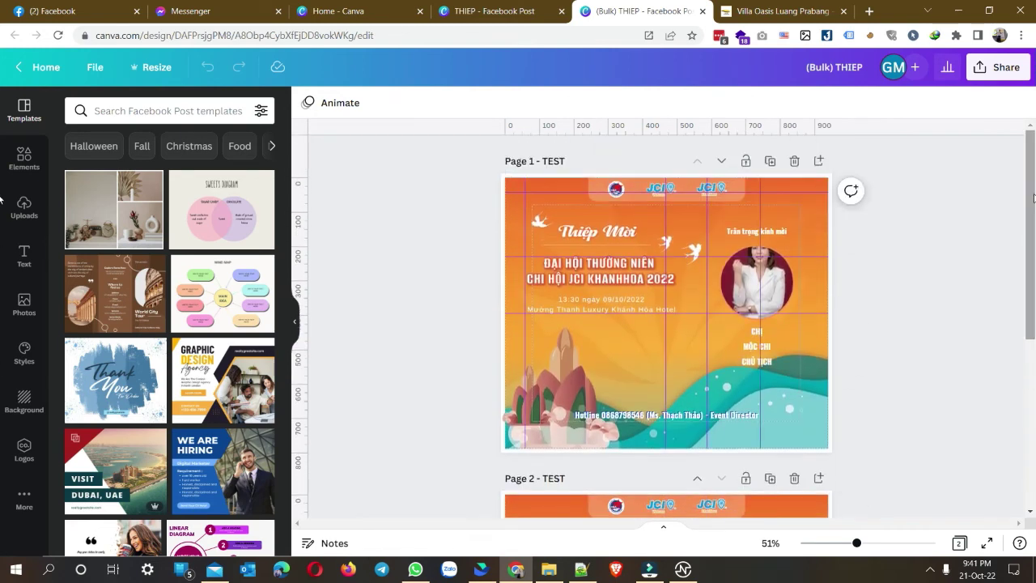
Step: Reposition the woman's portrait inside the circular frame on page 1 so her whole face shows
double_click(758, 282)
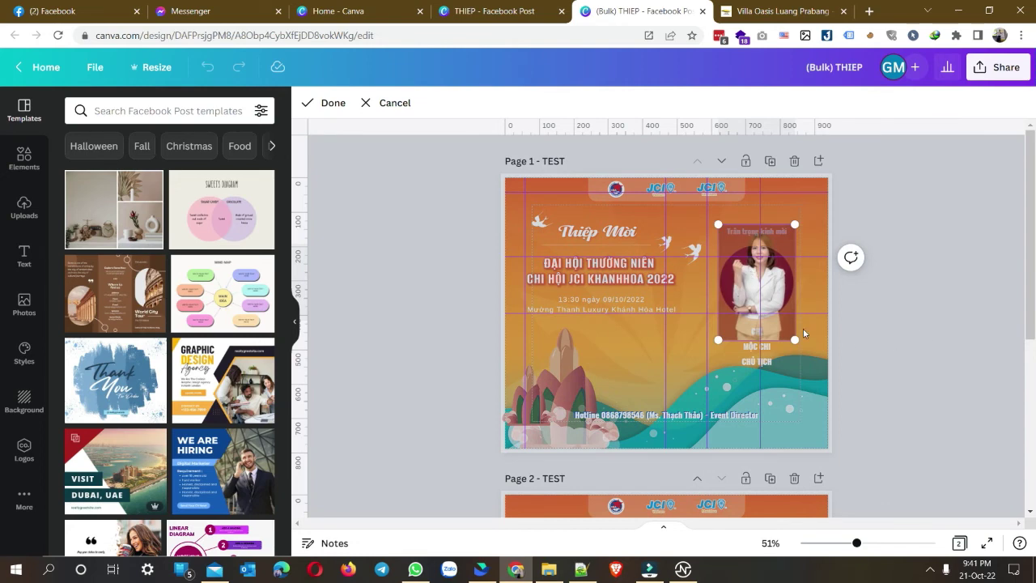
left_click(934, 334)
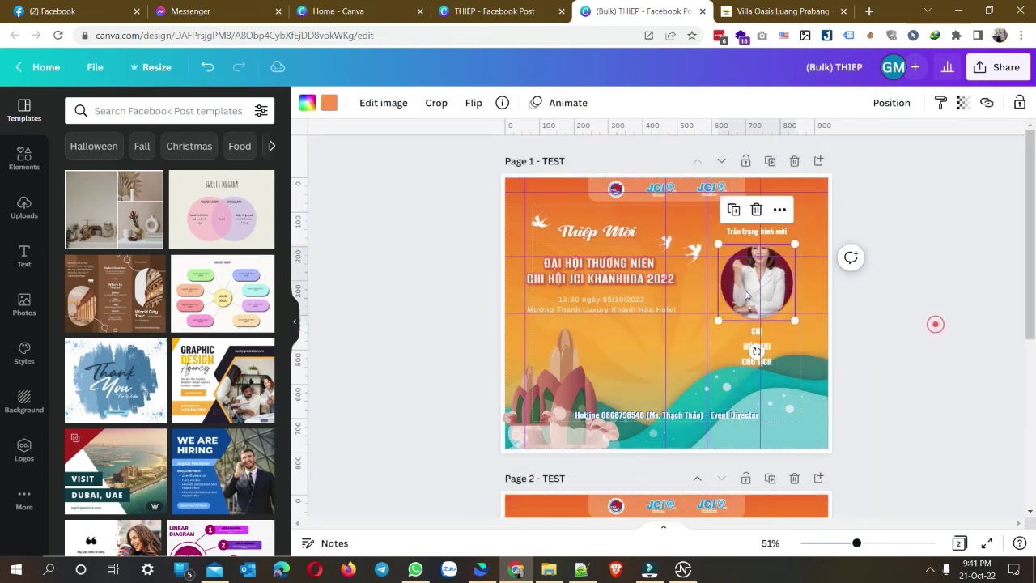
double_click(743, 280)
left_click_drag(745, 299, 944, 348)
left_click(944, 347)
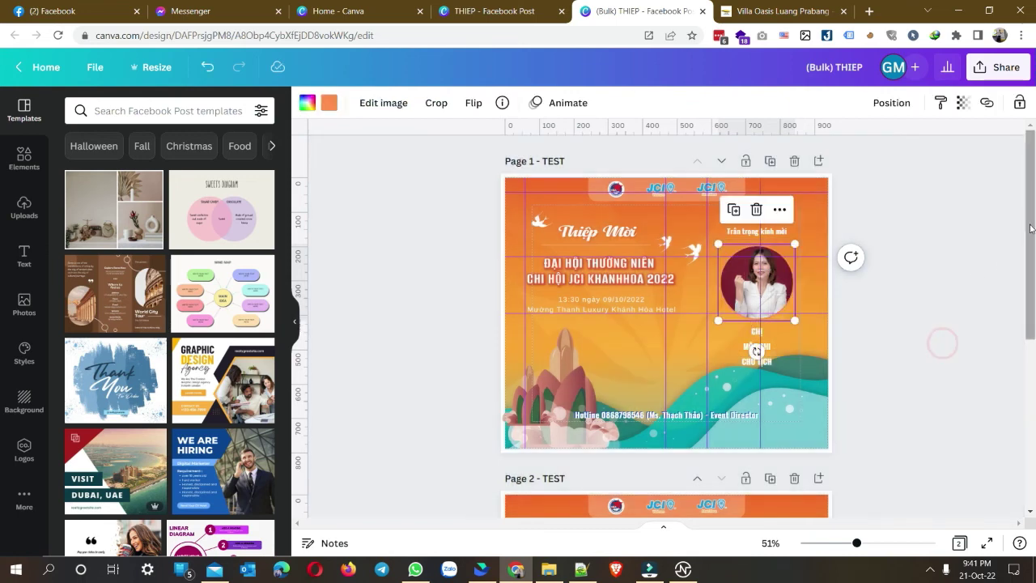
Step: Check how the man's portrait is cropped inside the circular frame on page 2
scroll(942, 342, "down", 3)
left_click(766, 402)
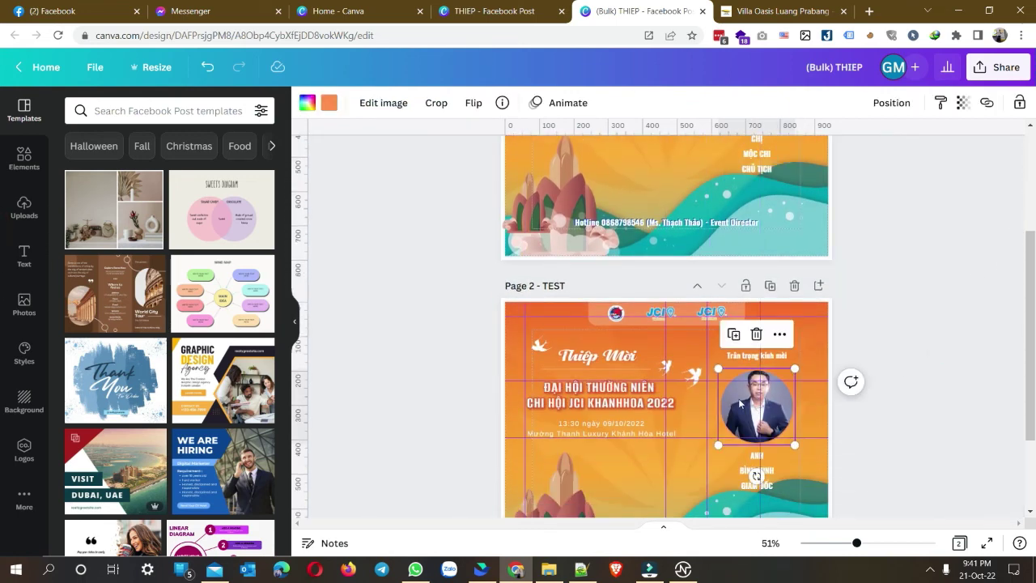
double_click(742, 399)
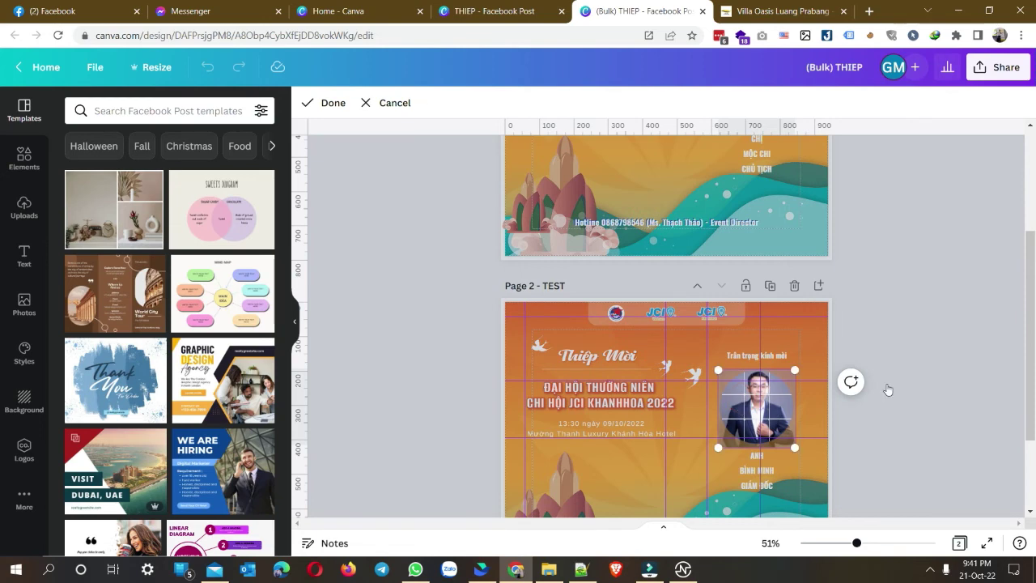
left_click(888, 389)
left_click(928, 392)
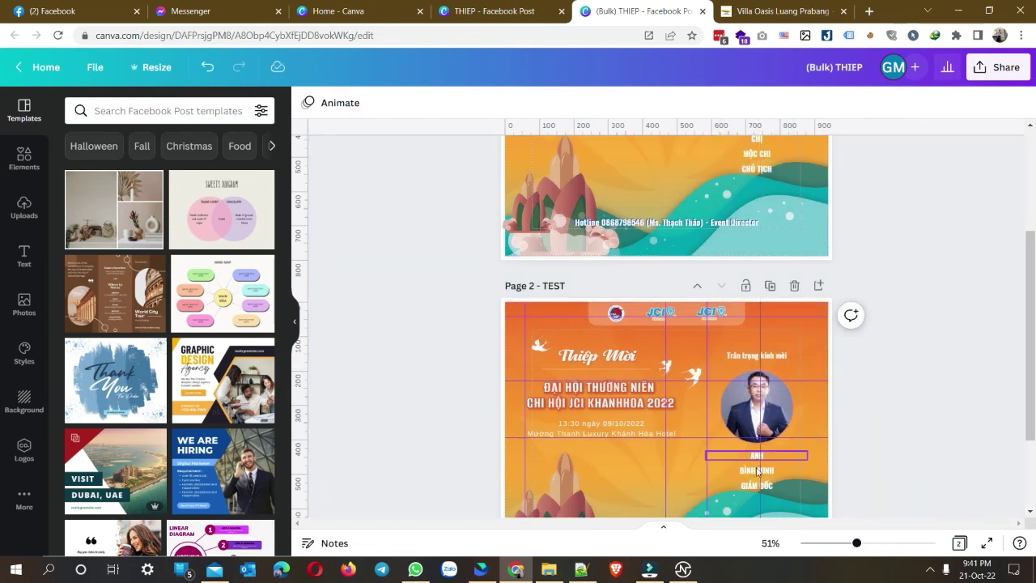
Step: Present the generated invitations full screen from page 1 and flip between the two cards
scroll(763, 224, "up", 3)
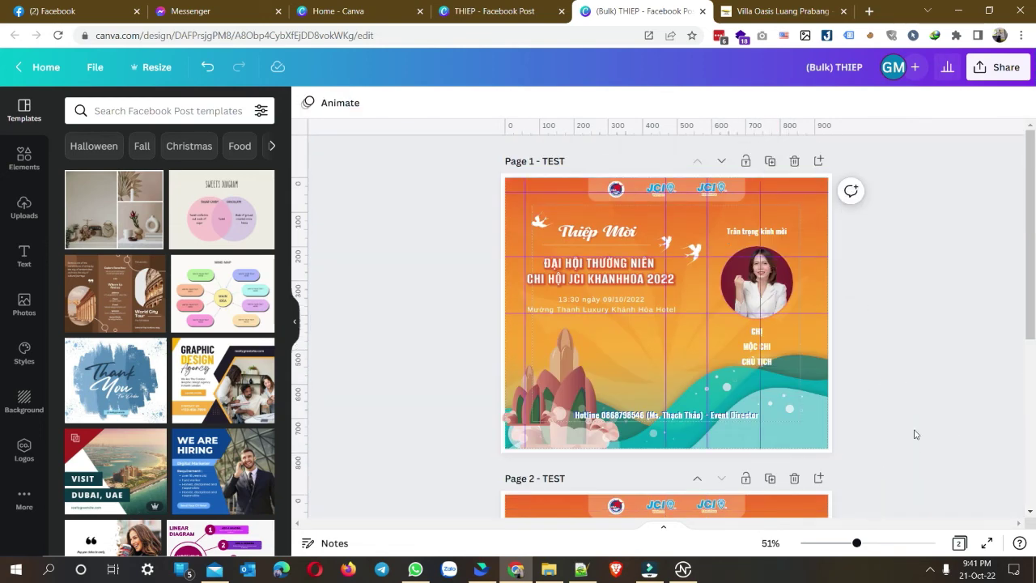
left_click(987, 542)
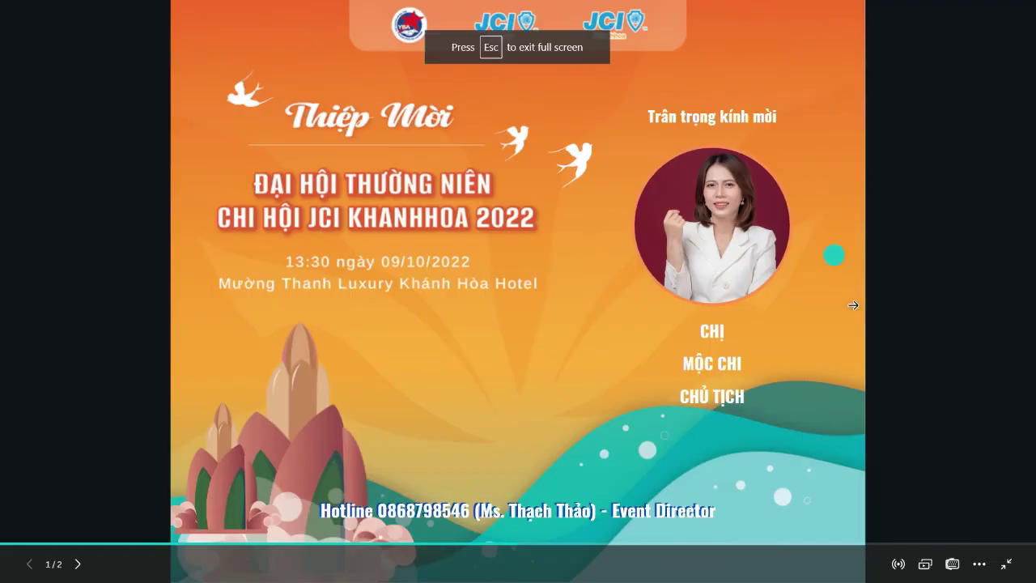
left_click(826, 315)
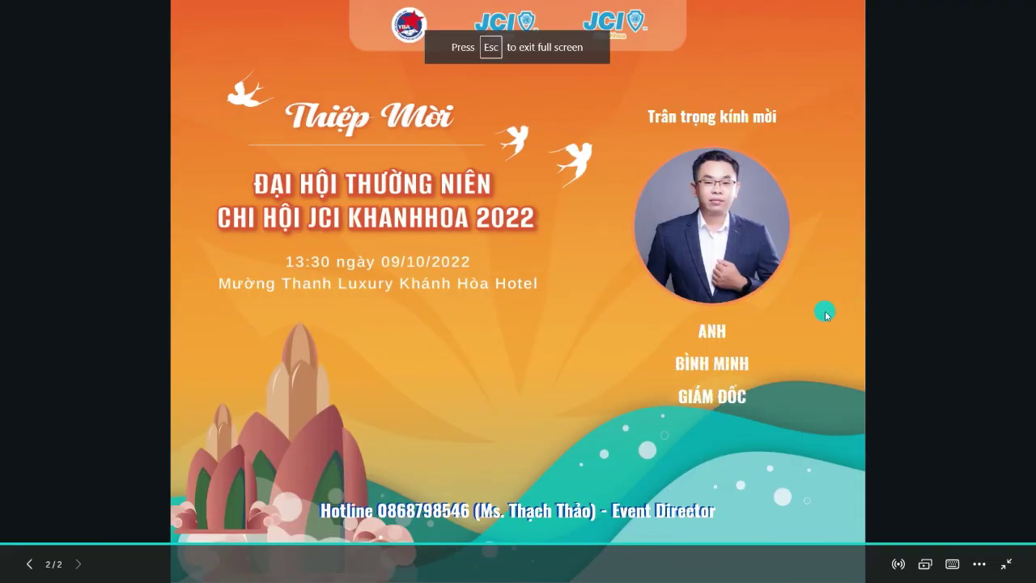
left_click(826, 314)
left_click(826, 313)
left_click(826, 311)
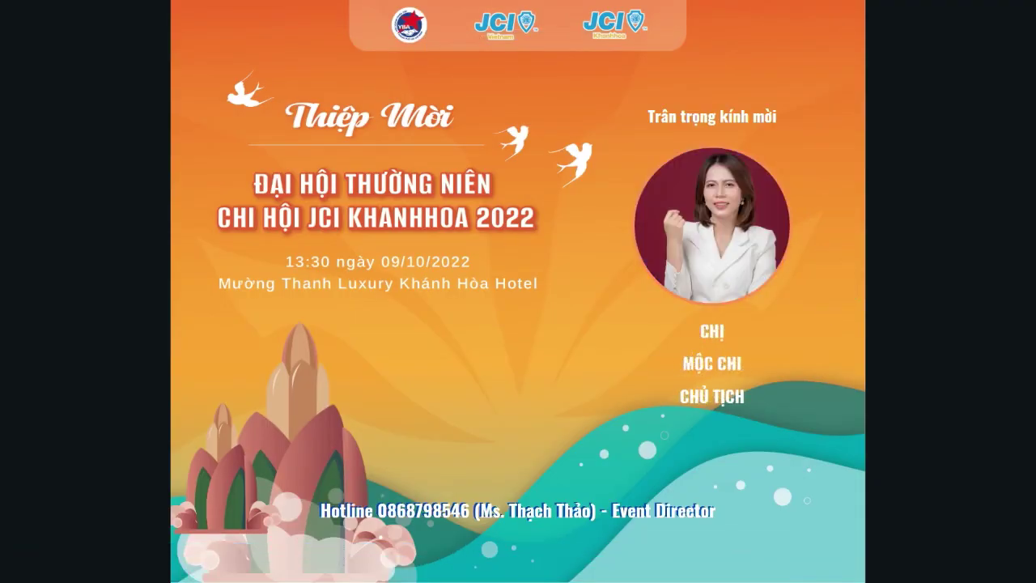
key("Right")
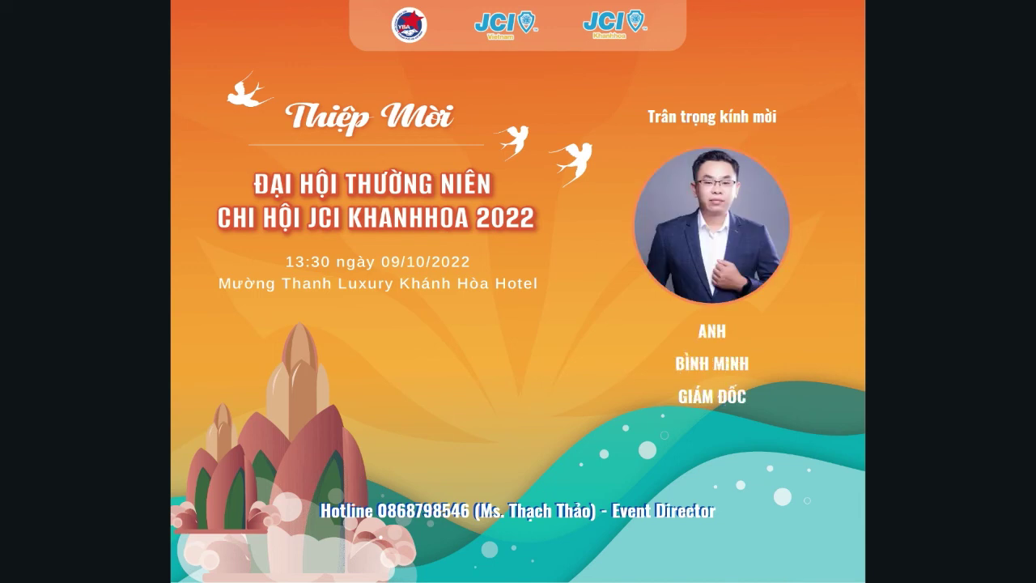